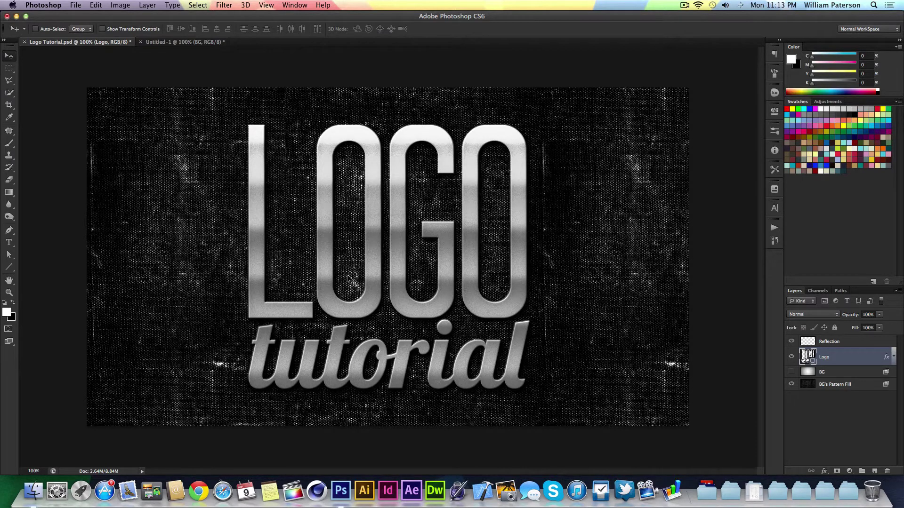
Open the Logo layer's Layer Style dialog, move it aside, then close it
key("super+alt+b")
left_click_drag(805, 120, 630, 80)
left_click(696, 94)
Expand the Logo layer's effects list and switch all its effects off
key("v")
left_click(791, 356)
left_click(791, 357)
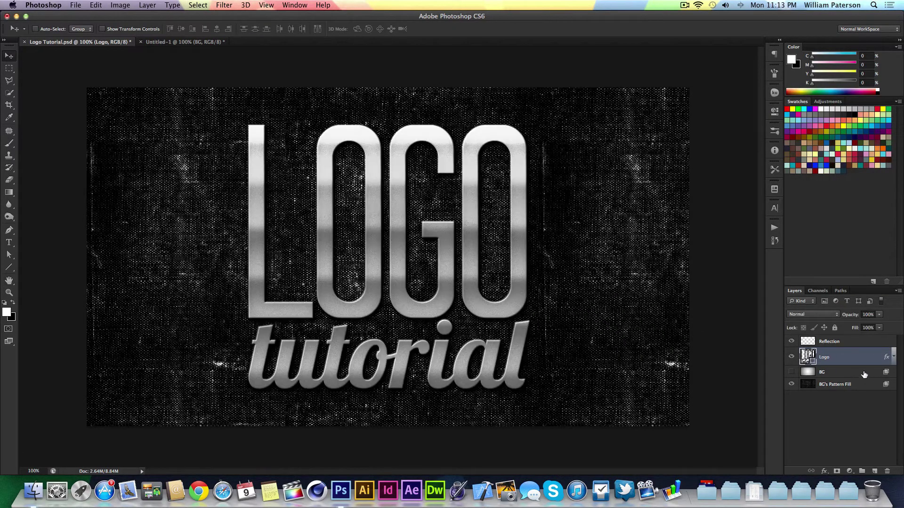
left_click(893, 357)
left_click(809, 370)
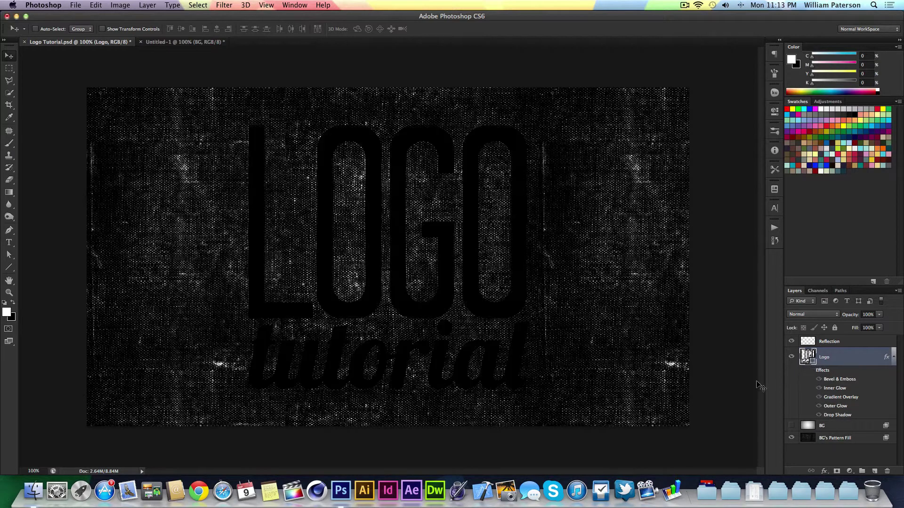
Turn the Logo layer's effects back on and switch to the Untitled-1 document
left_click(810, 370)
left_click(179, 42)
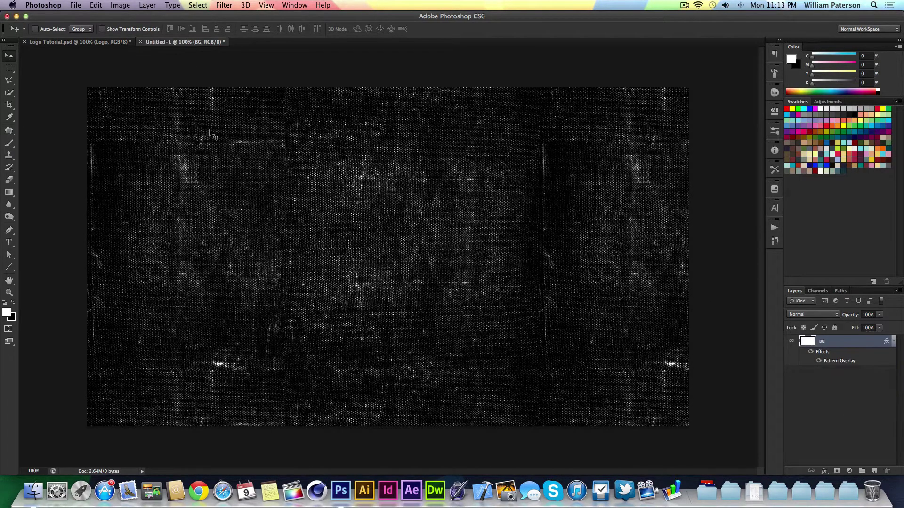
left_click(117, 42)
left_click(153, 42)
Type 'Brushed' as a new text layer and enlarge it to about 343%
key("t")
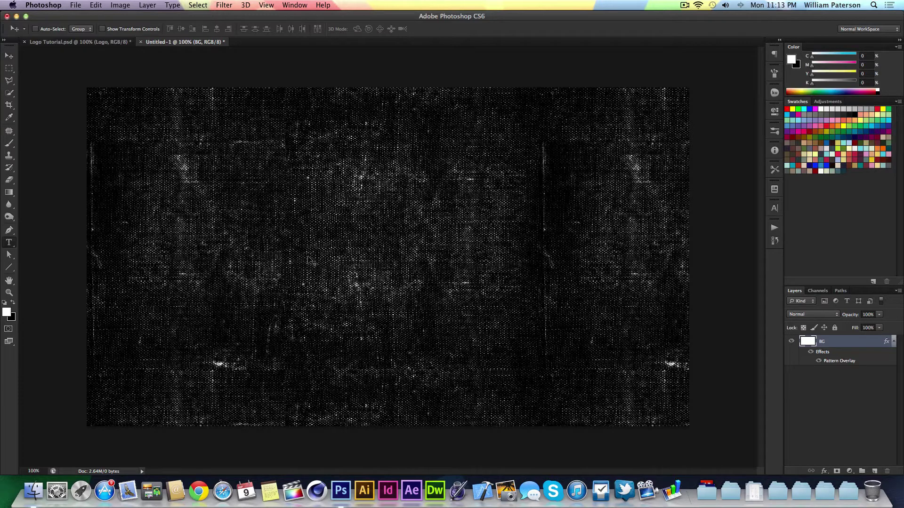
left_click(312, 258)
type("Brushed")
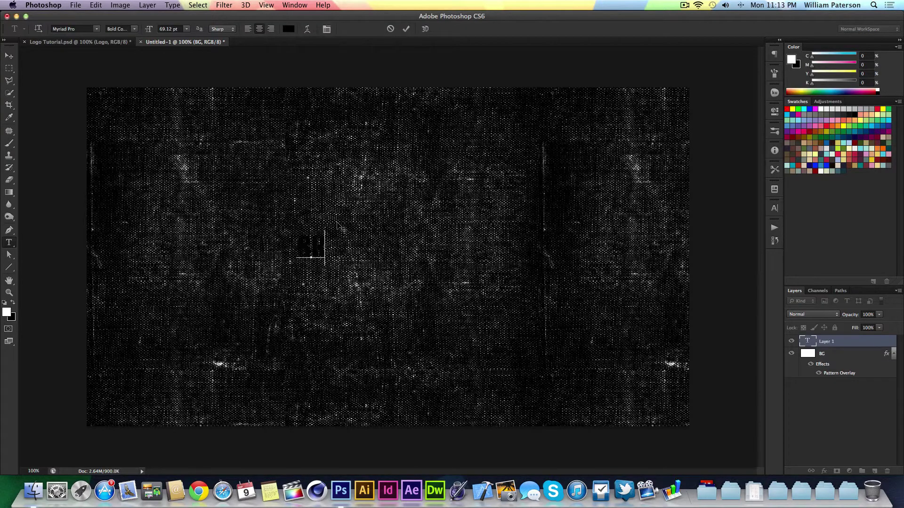
key("super+Return")
key("super+t")
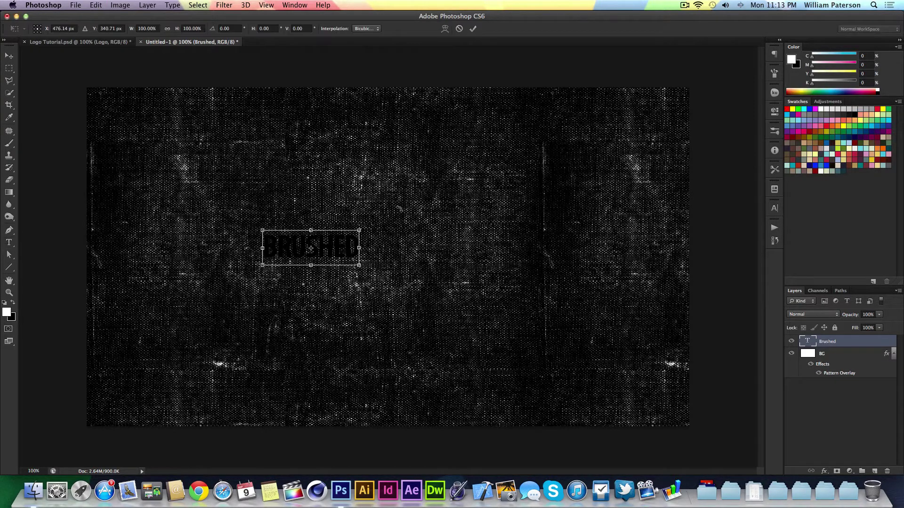
left_click_drag(360, 228, 477, 187)
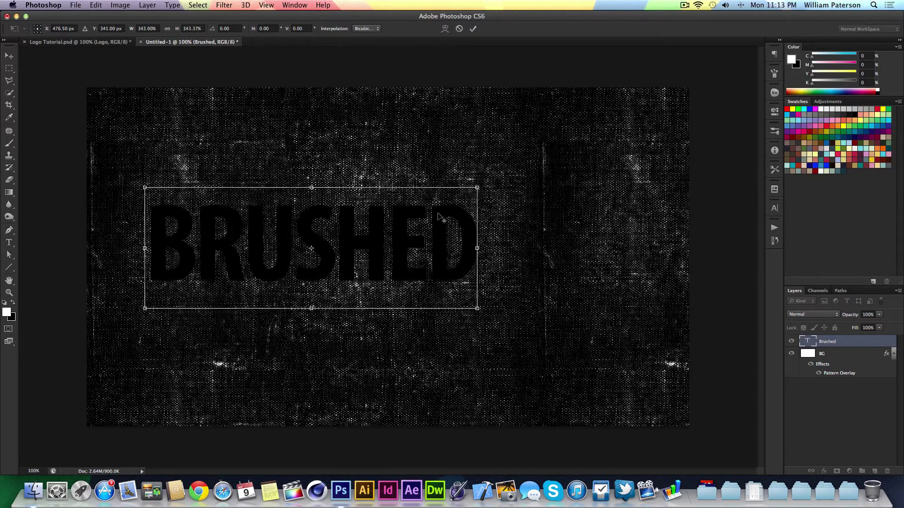
key("Return")
Move BRUSHED right toward the canvas centre and enlarge it further
left_click(108, 40)
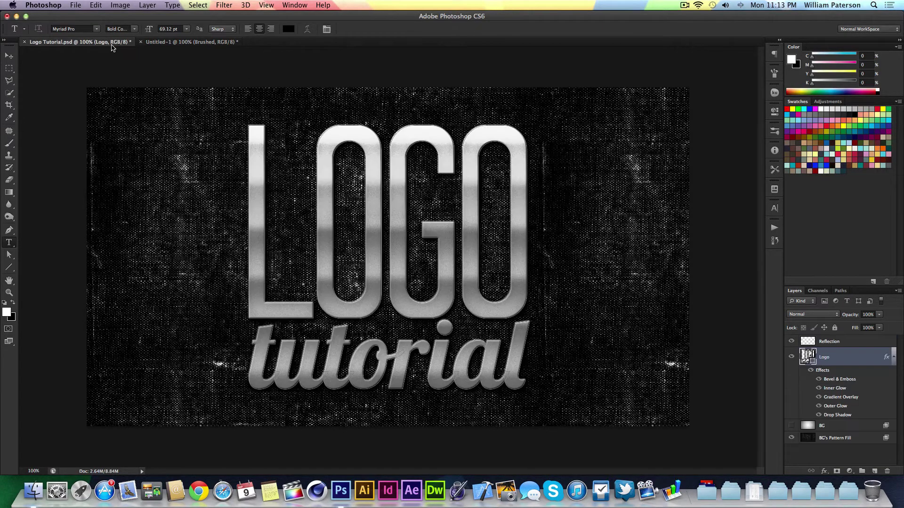
left_click(186, 42)
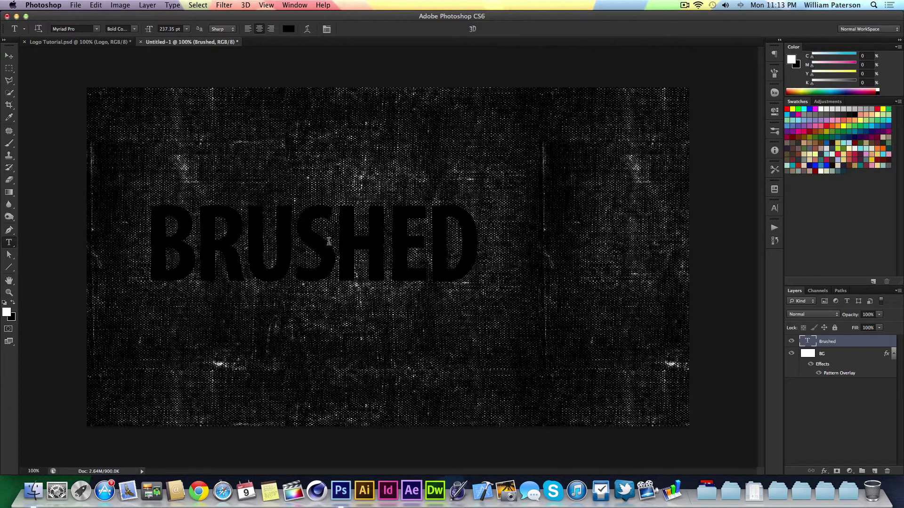
mouse_move(332, 250)
left_mouse_down()
mouse_move(422, 256)
mouse_move(407, 255)
left_mouse_up()
key("ctrl+t")
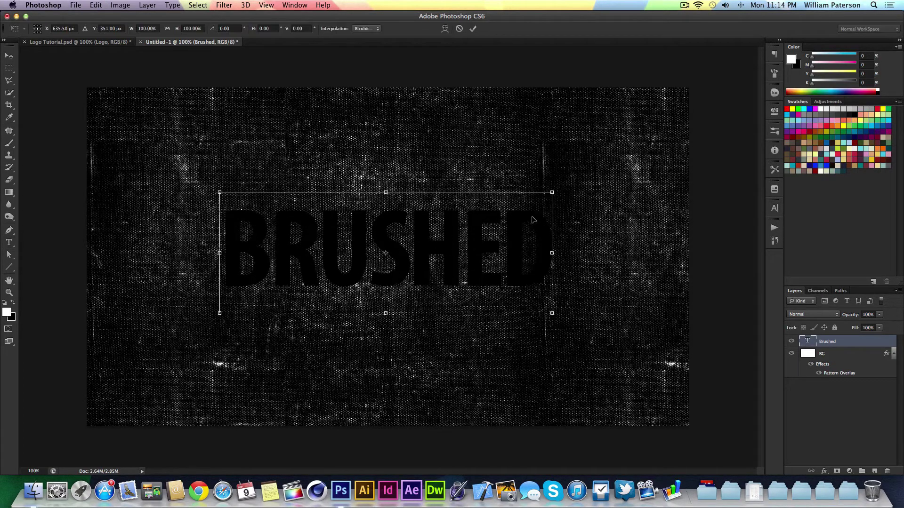
left_click_drag(556, 194, 597, 176)
key("Return")
Change the BRUSHED text's font to Tall Dark And Handsome
key("t")
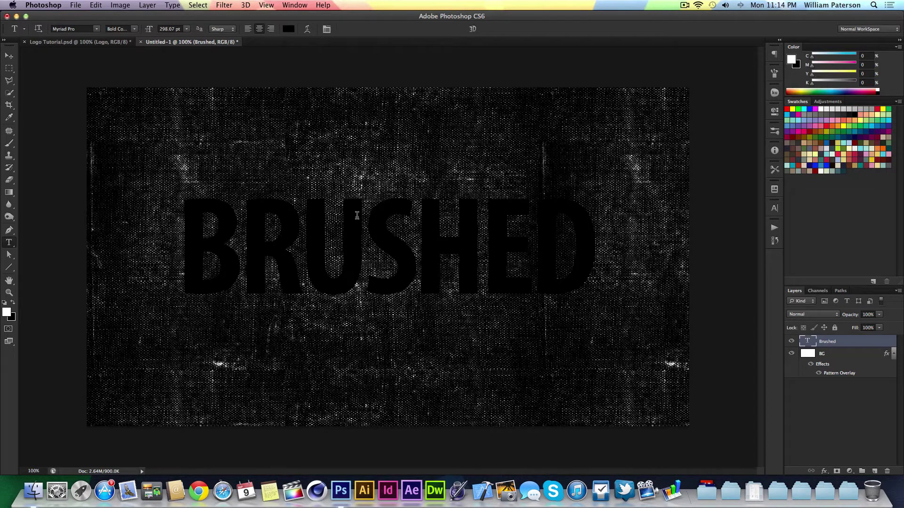
key("Return")
left_click(54, 28)
type("Tall Dark And Handsome")
key("Return")
key("ctrl+Return")
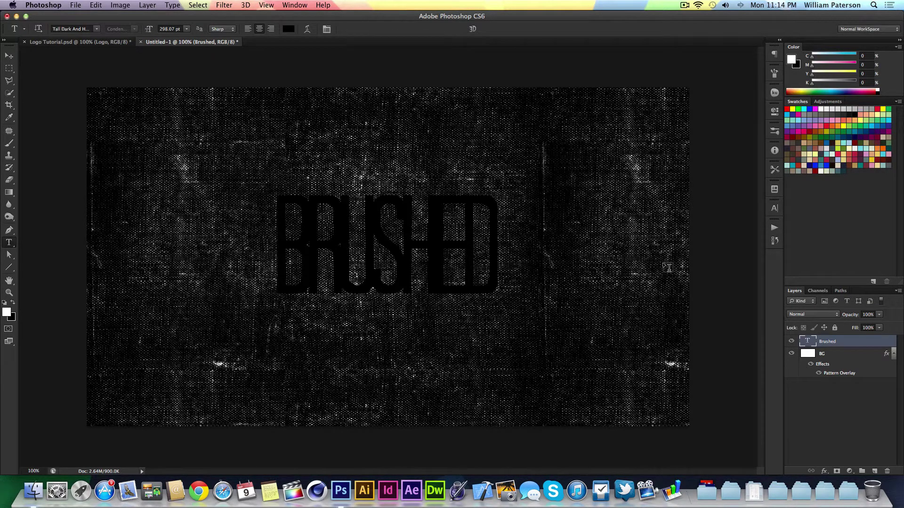
Set the BRUSHED tracking to 0 and scale the text up about 150%
key("Return")
left_click(775, 211)
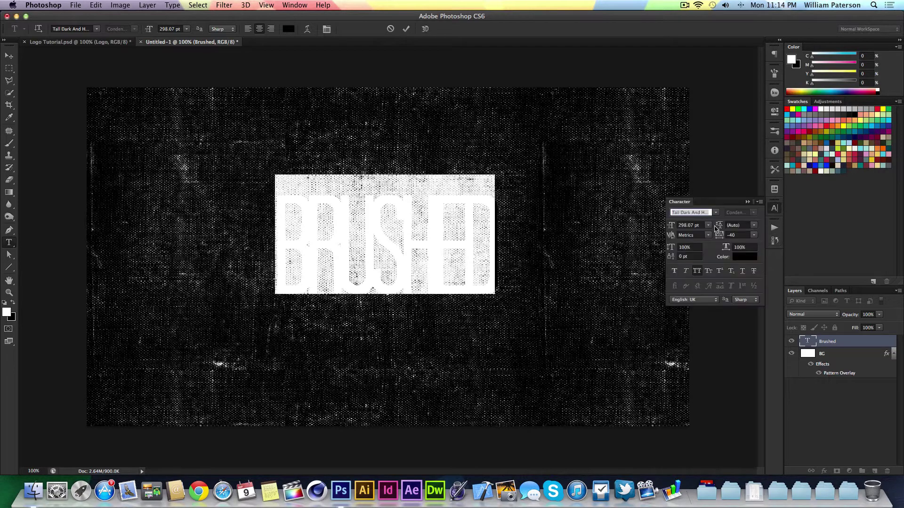
type("0")
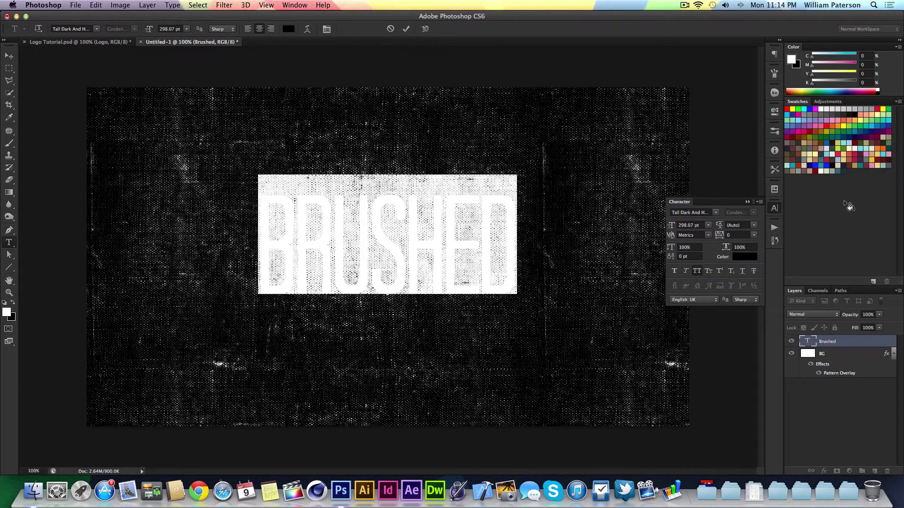
left_click(755, 202)
key("super+t")
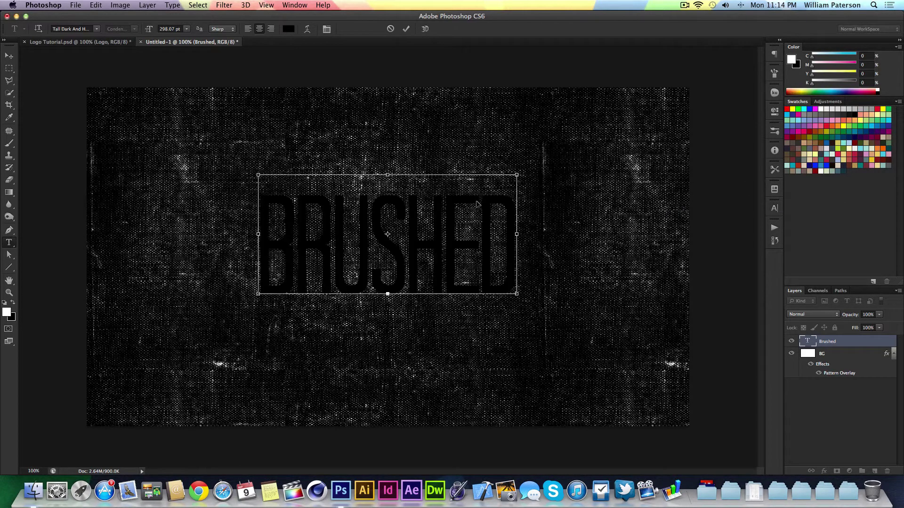
mouse_move(519, 186)
left_mouse_down()
mouse_move(572, 141)
mouse_move(588, 149)
mouse_move(609, 132)
left_mouse_up()
key("Return")
Centre BRUSHED vertically on the canvas using Align Vertical Centers
key("super+a")
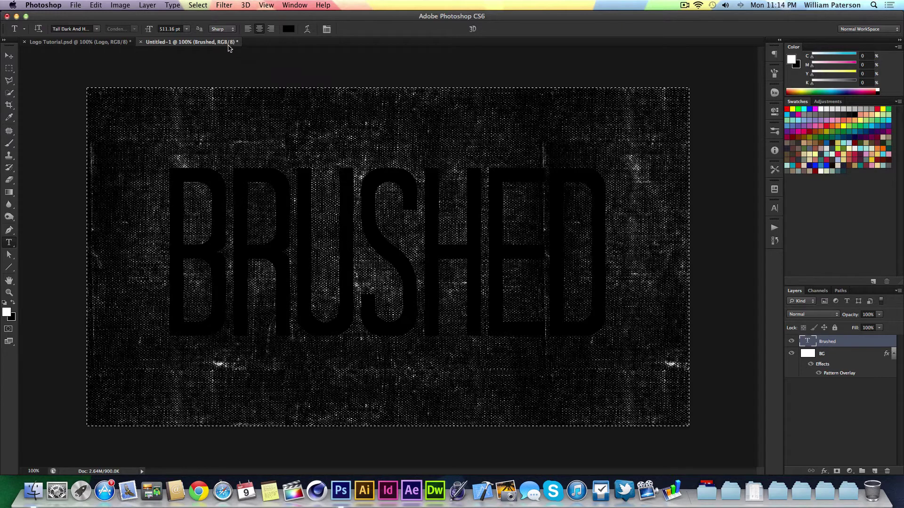
key("v")
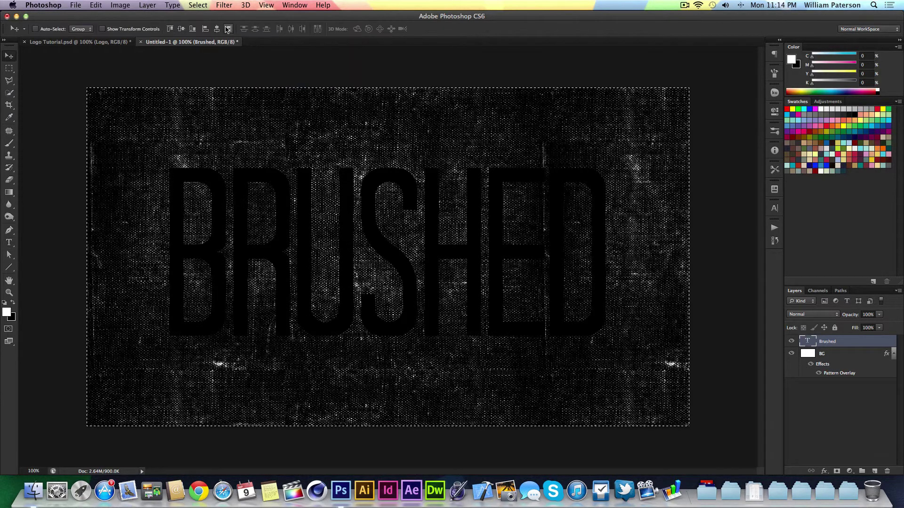
left_click(181, 28)
key("super+d")
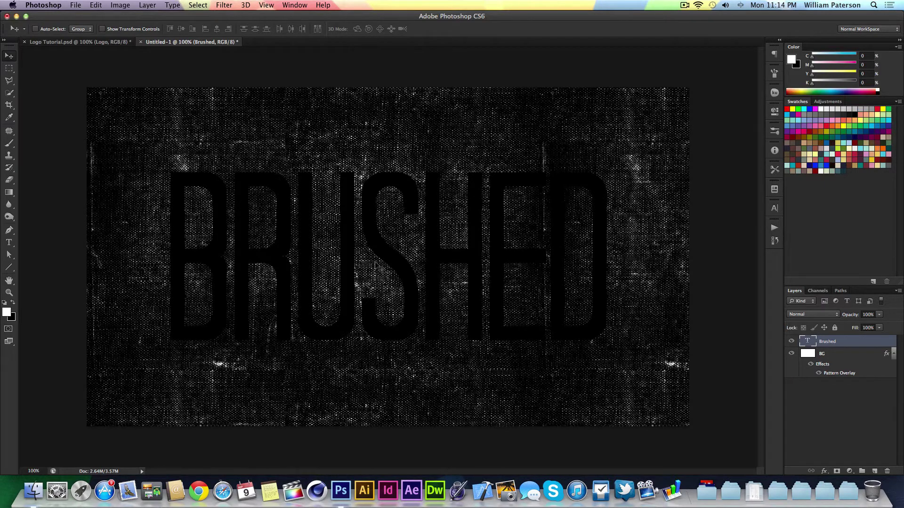
right_click(846, 344)
Enable Gradient Overlay in the Brushed layer's Blending Options and open its gradient in the Gradient Editor
left_click(788, 143)
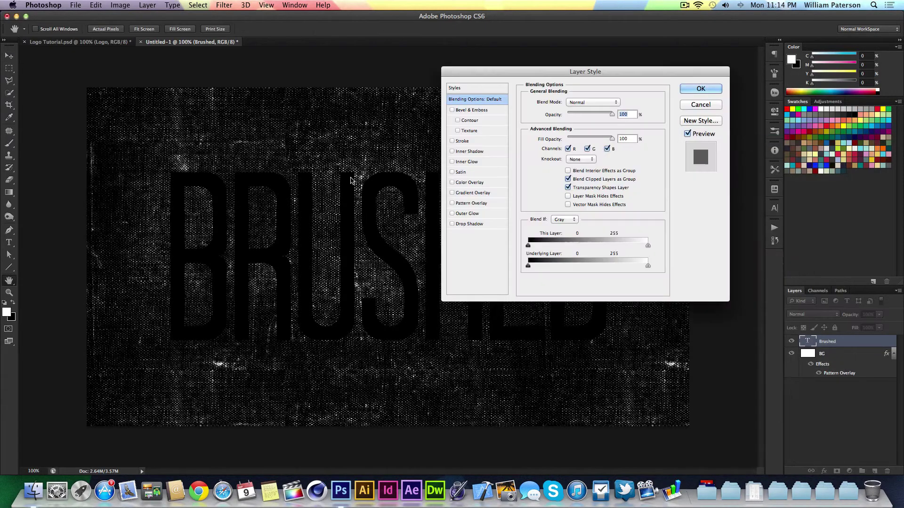
left_click_drag(519, 75, 693, 33)
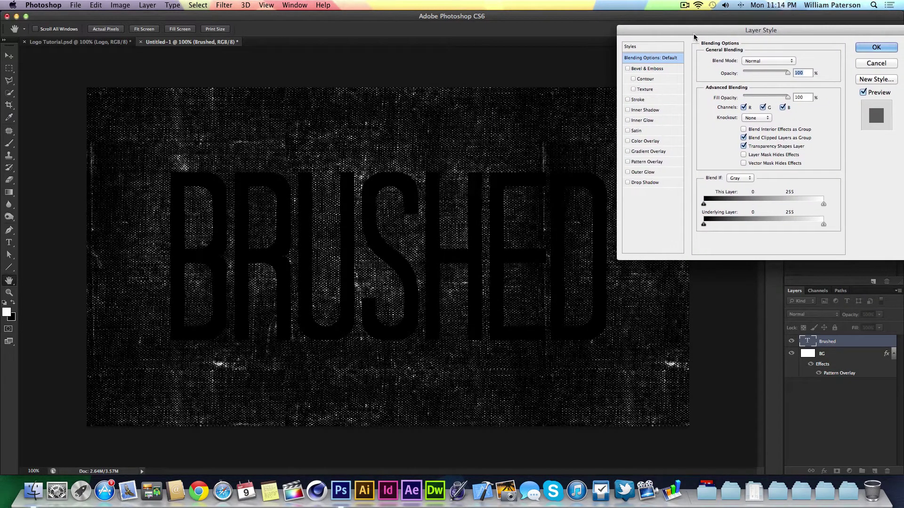
left_click(626, 69)
left_click(626, 68)
left_click(626, 150)
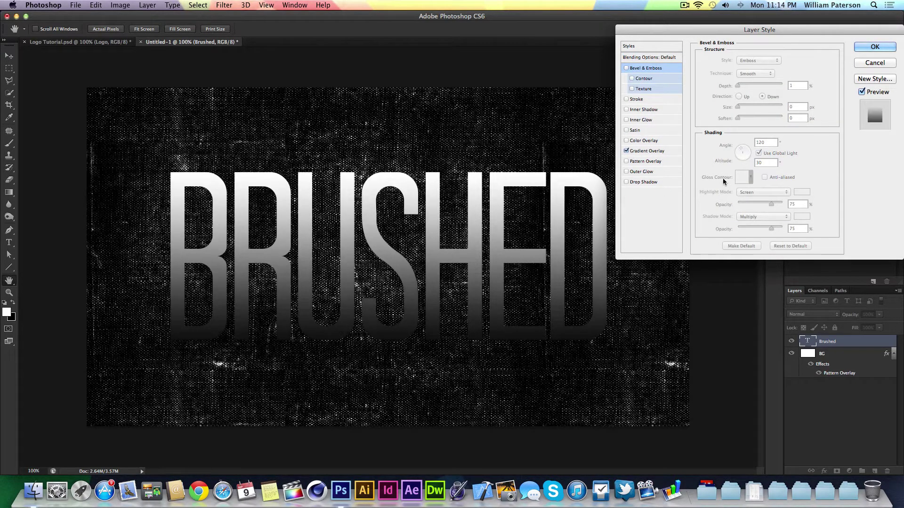
left_click(626, 151)
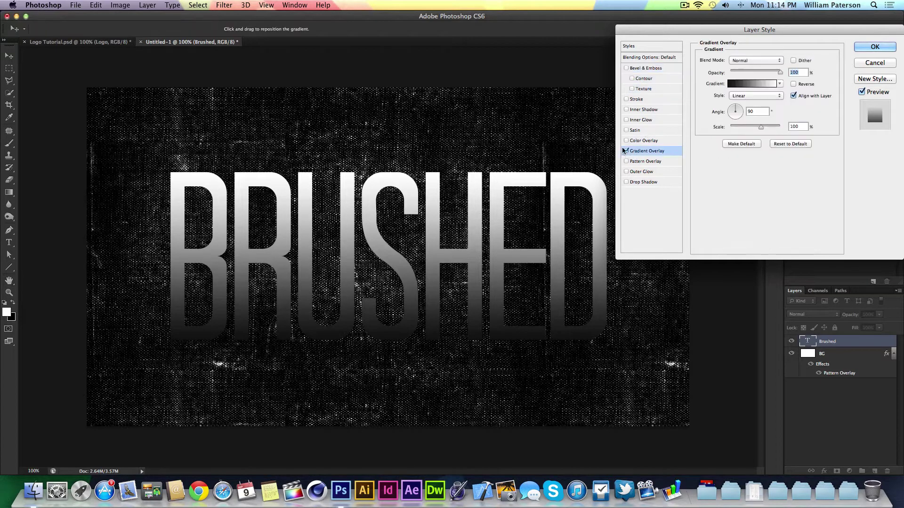
left_click(757, 84)
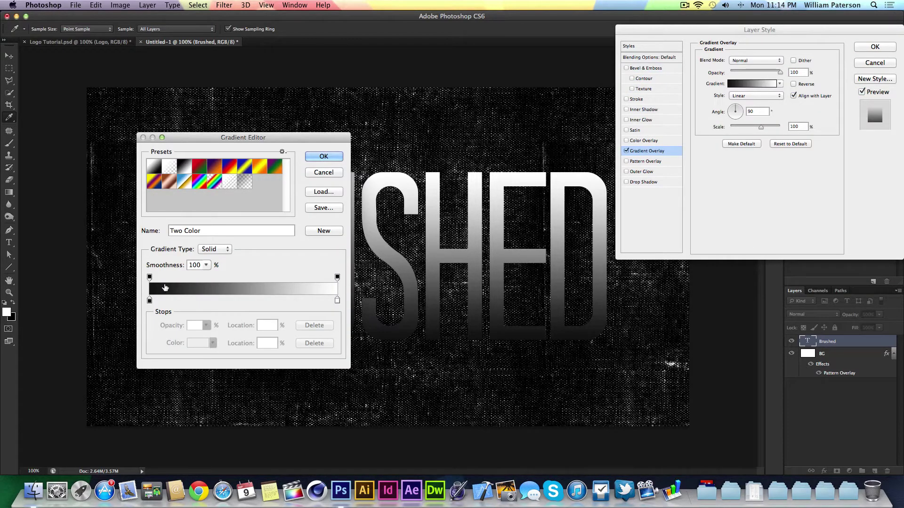
Lighten the gradient's left colour stop from near-black to grey aaaaaa
left_click_drag(238, 140, 131, 29)
left_click(41, 189)
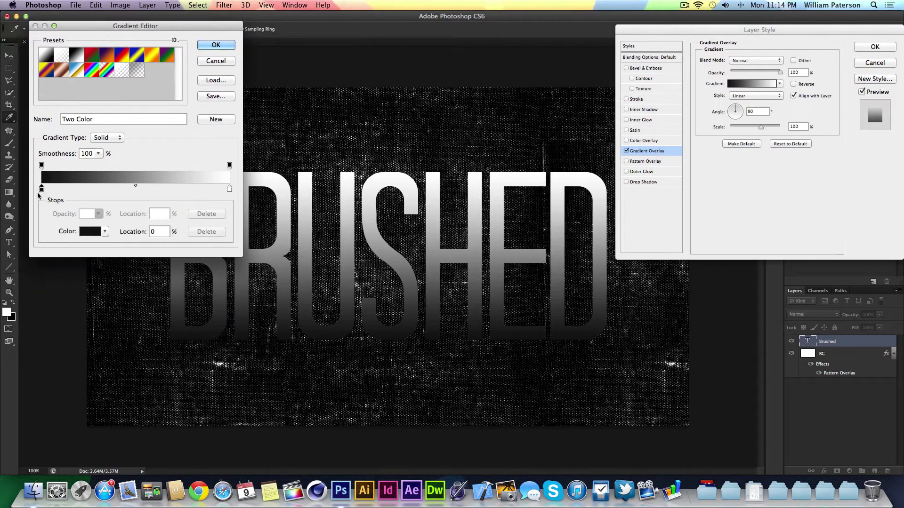
left_click(89, 231)
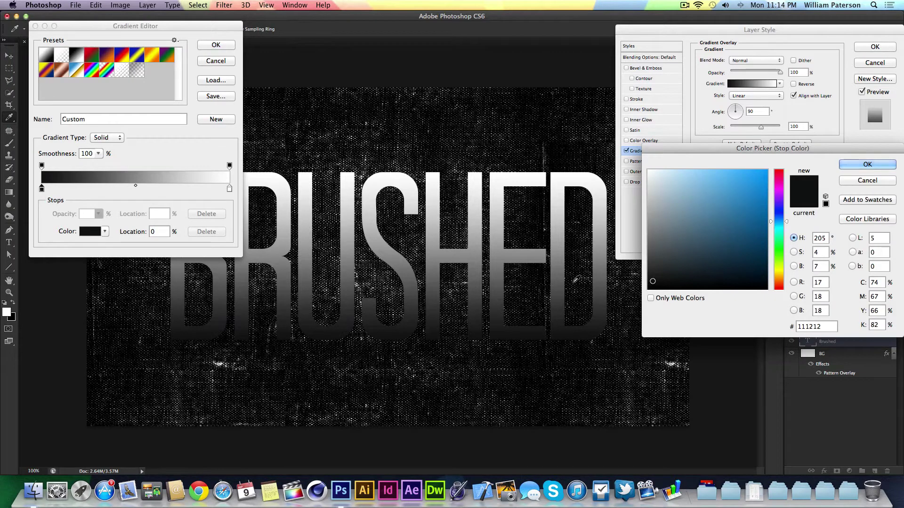
left_click_drag(650, 231, 640, 208)
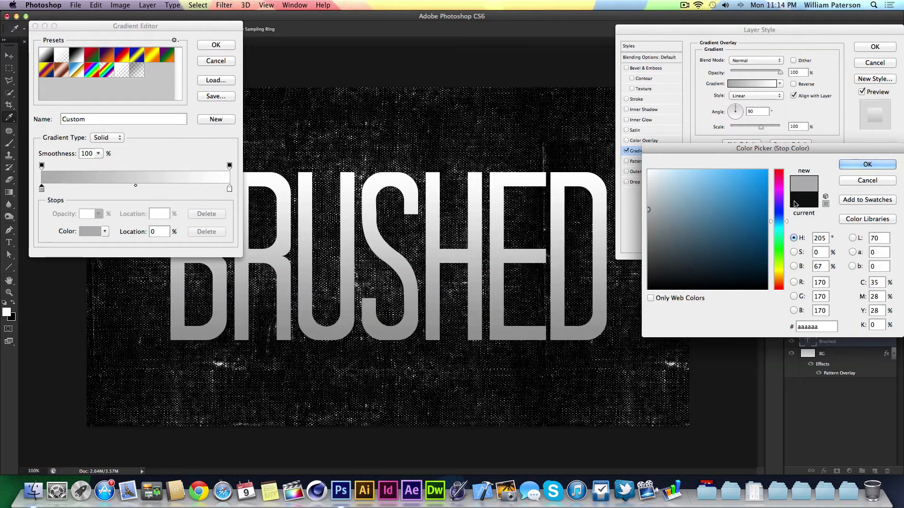
double_click(824, 327)
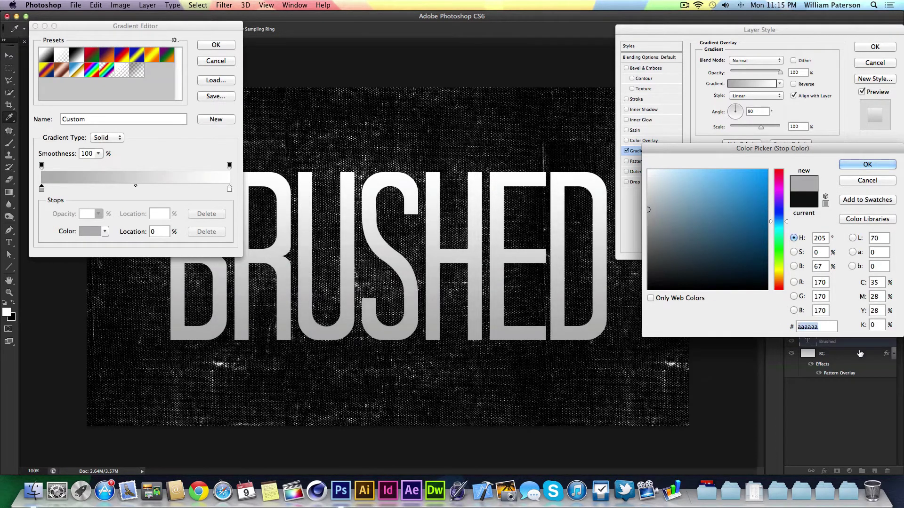
left_click(867, 165)
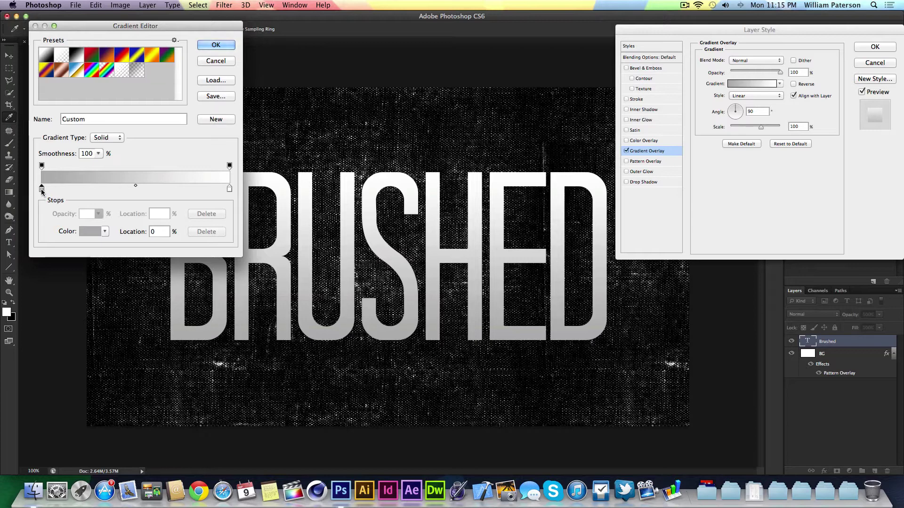
Add a second colour stop near the left end in a paler light grey
left_click_drag(42, 191, 53, 190)
left_click(83, 233)
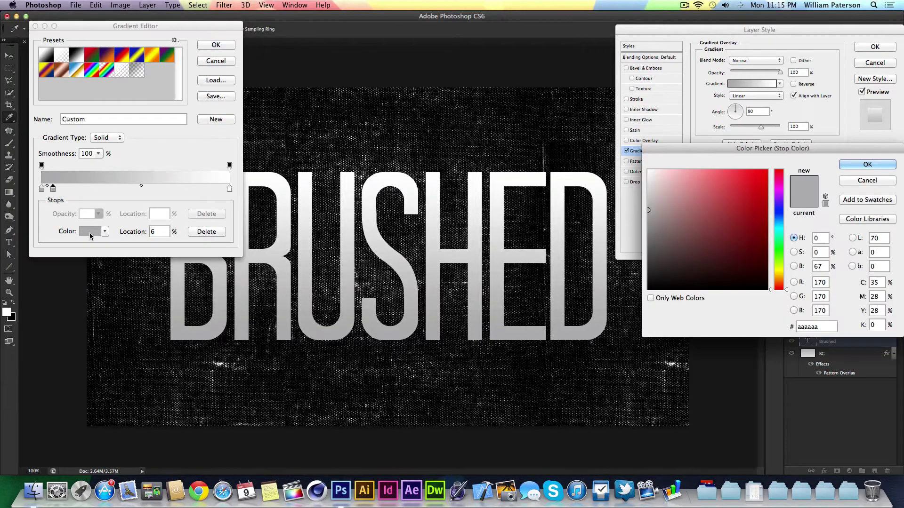
left_click_drag(648, 199, 645, 191)
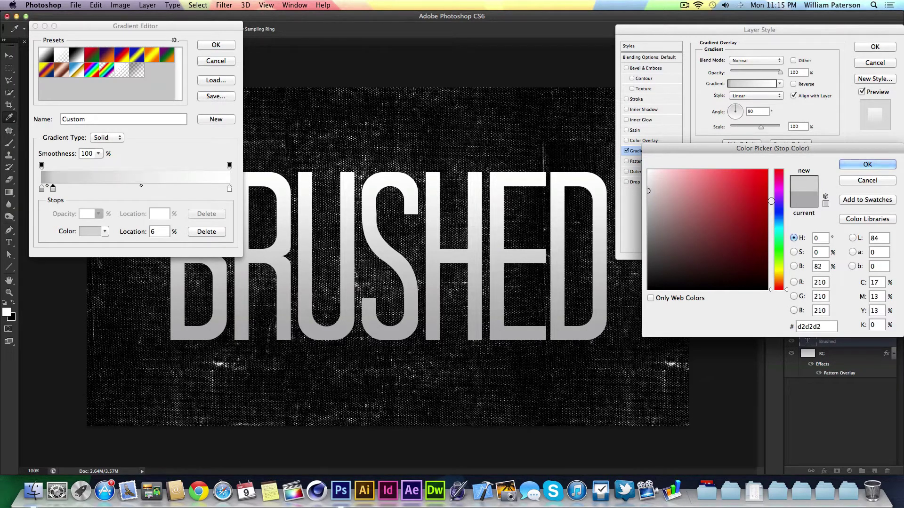
left_click(867, 164)
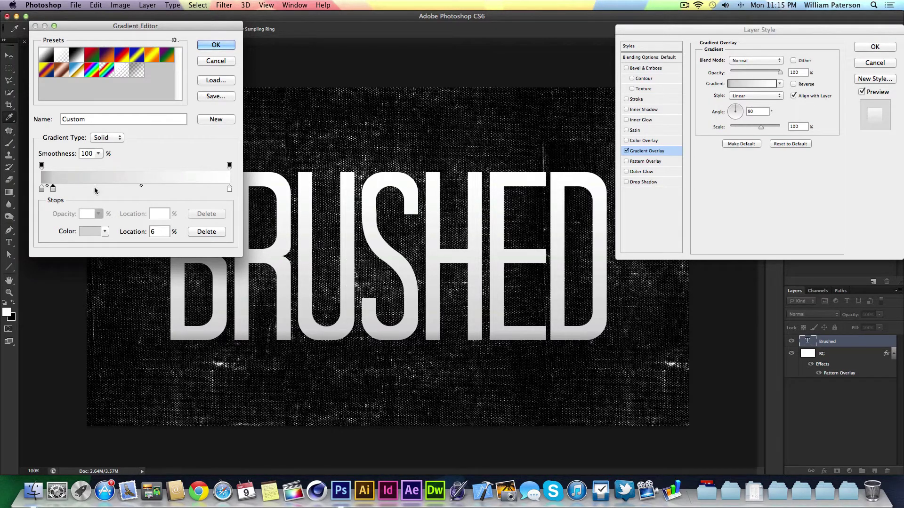
key("alt")
Duplicate a stop to location 23, then drag the extra stops off, leaving two near the left
left_click_drag(45, 192, 230, 207)
left_click_drag(138, 189, 139, 192)
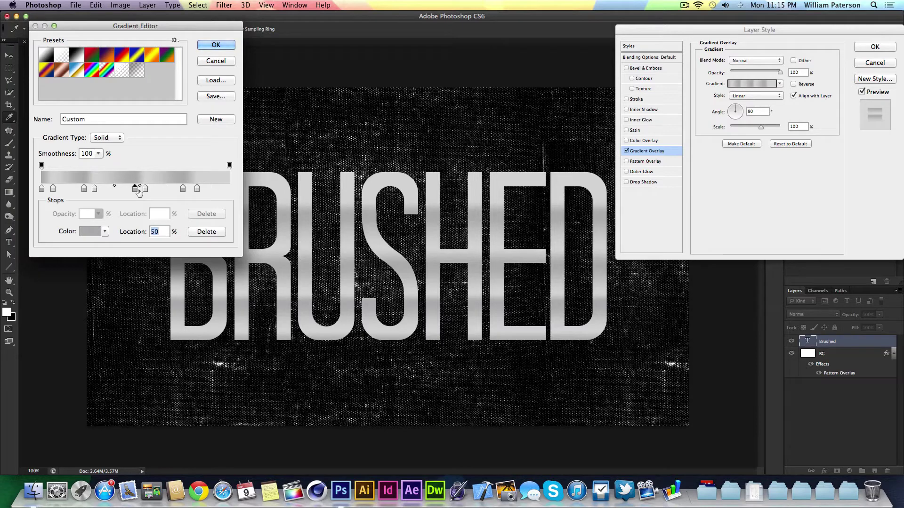
left_click(144, 190)
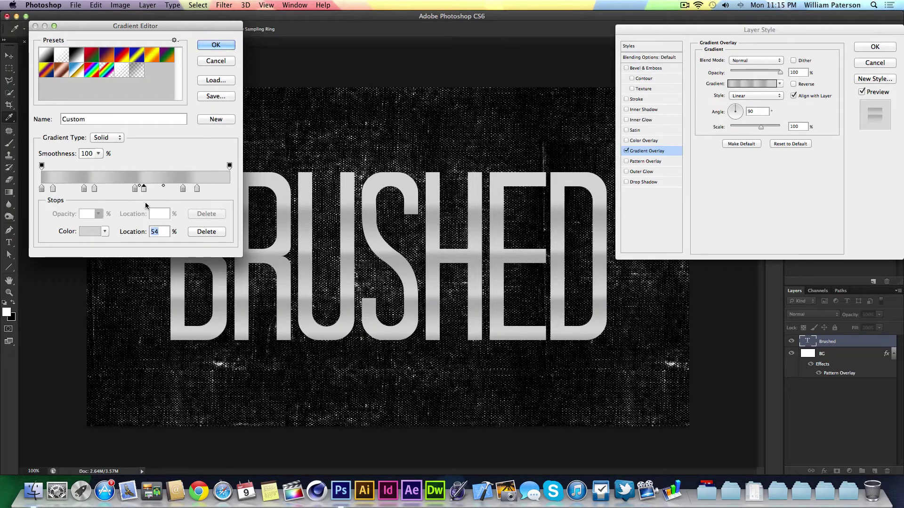
left_click_drag(197, 189, 184, 211)
left_click_drag(144, 189, 135, 214)
left_click_drag(94, 188, 86, 210)
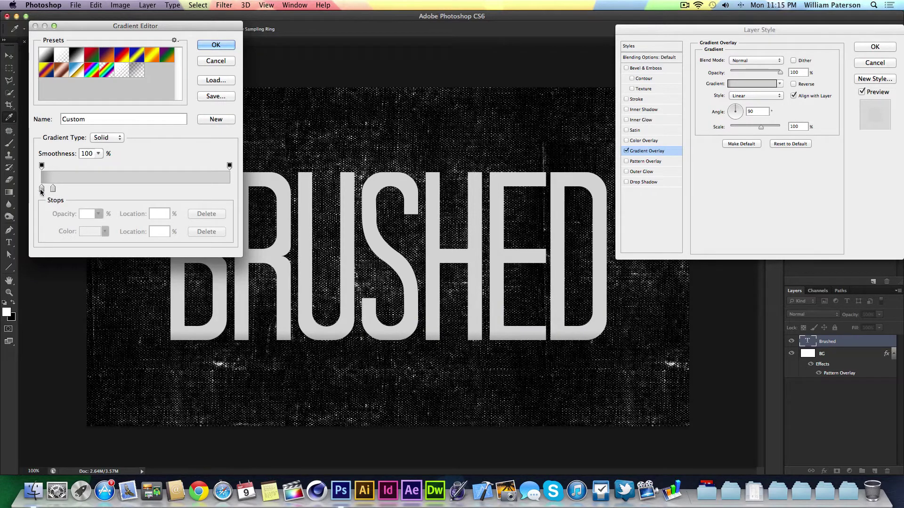
Change the gradient's leftmost colour stop to a darker grey
left_click(42, 189)
left_click(92, 231)
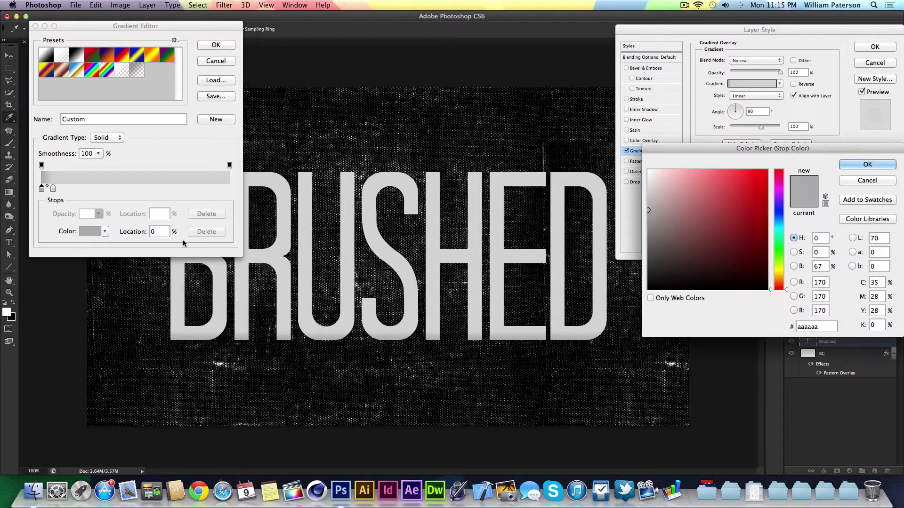
left_click(648, 220)
key("Return")
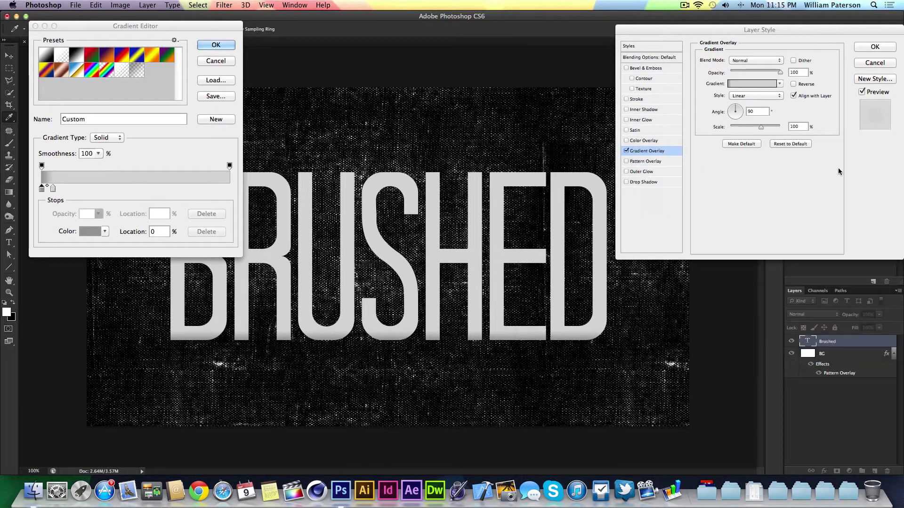
Add alternating light and dark grey stops at locations 17, 25, 42, 61, 77, 82 up to 100, and accept the gradient
left_click_drag(42, 189, 77, 189)
left_click(89, 189)
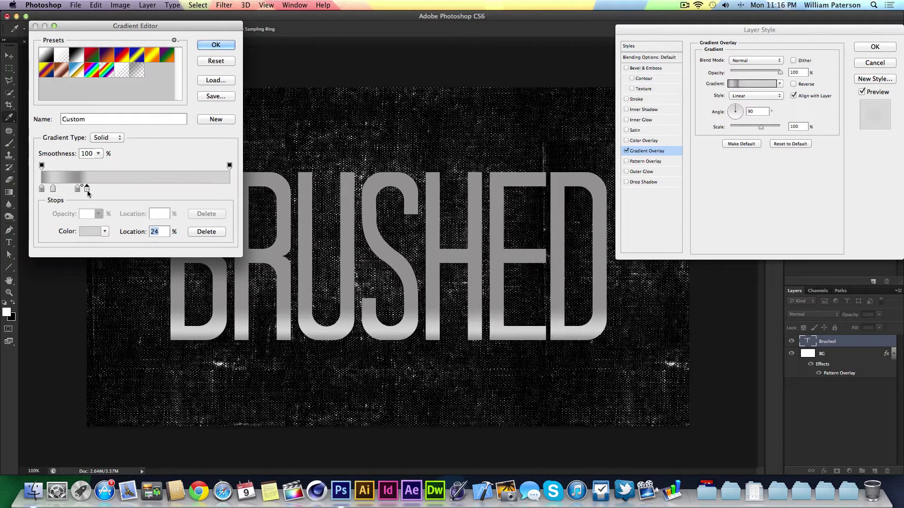
left_click(79, 189)
left_click_drag(80, 190, 155, 189)
left_click(144, 188)
left_click(186, 189)
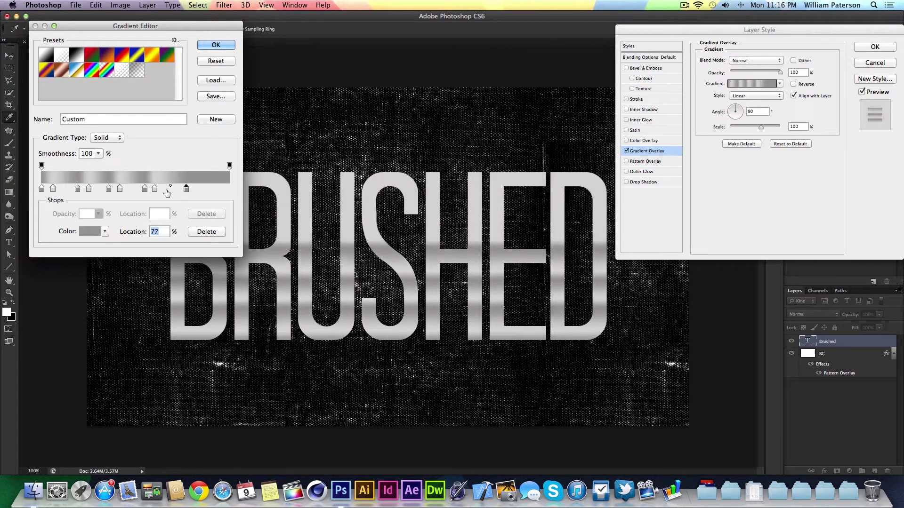
left_click(196, 189)
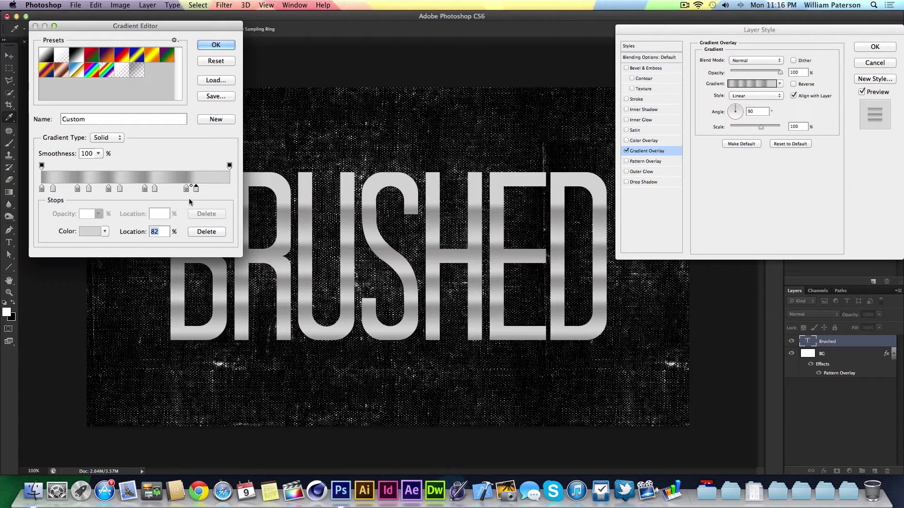
left_click(217, 189)
left_click(226, 189)
left_click_drag(226, 189, 151, 190)
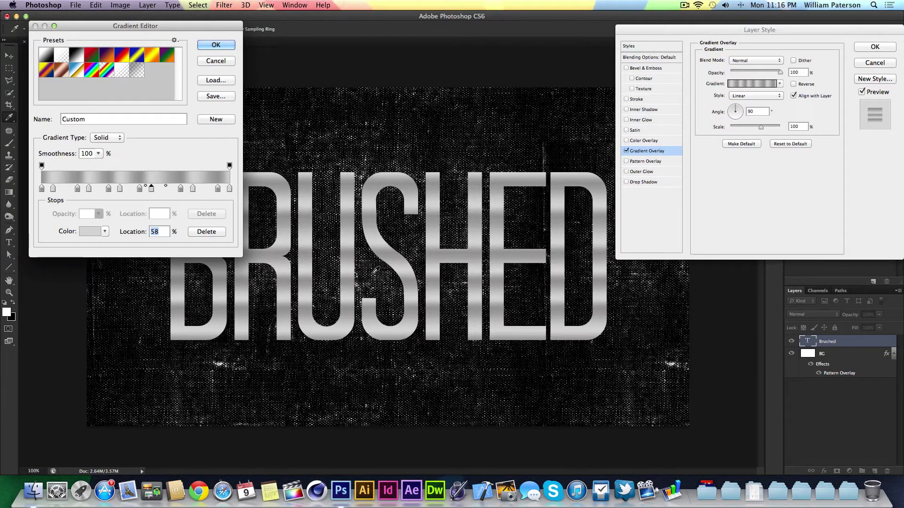
left_click(216, 45)
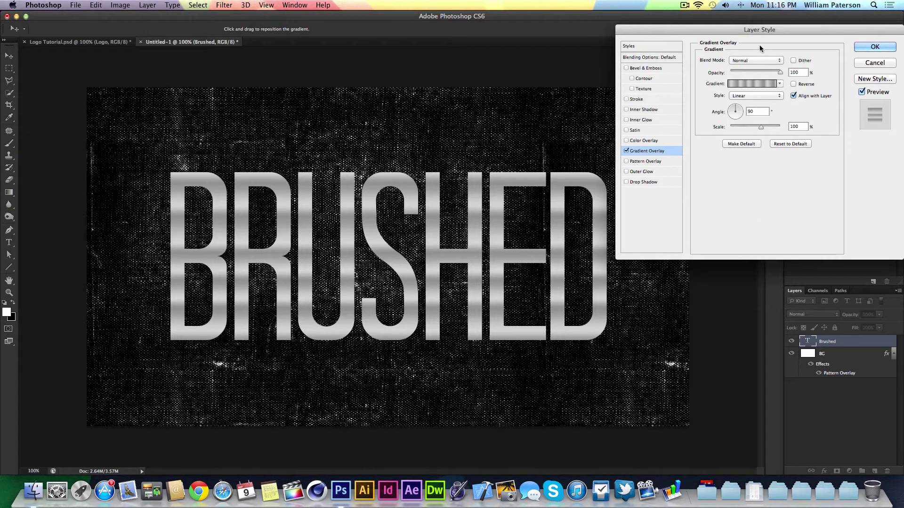
Enable a drop shadow on BRUSHED and raise its opacity to 100%
left_click_drag(763, 32, 760, 34)
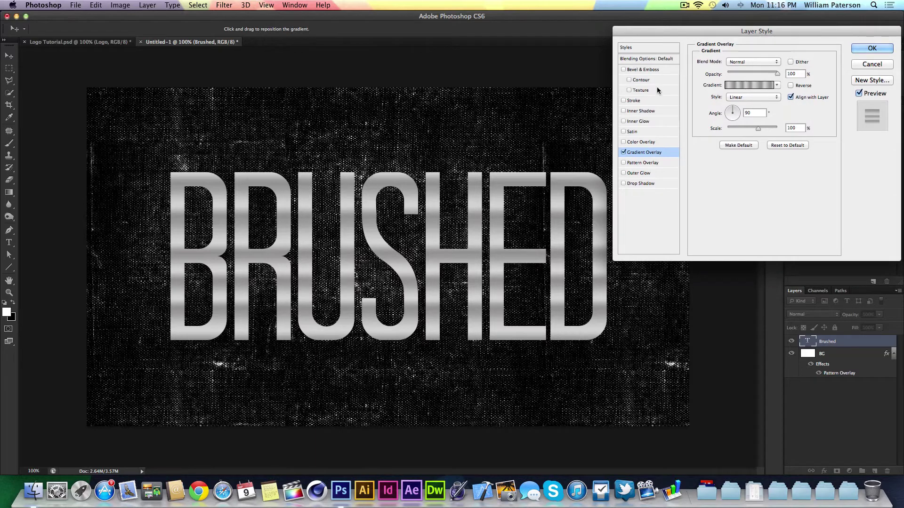
left_click(632, 186)
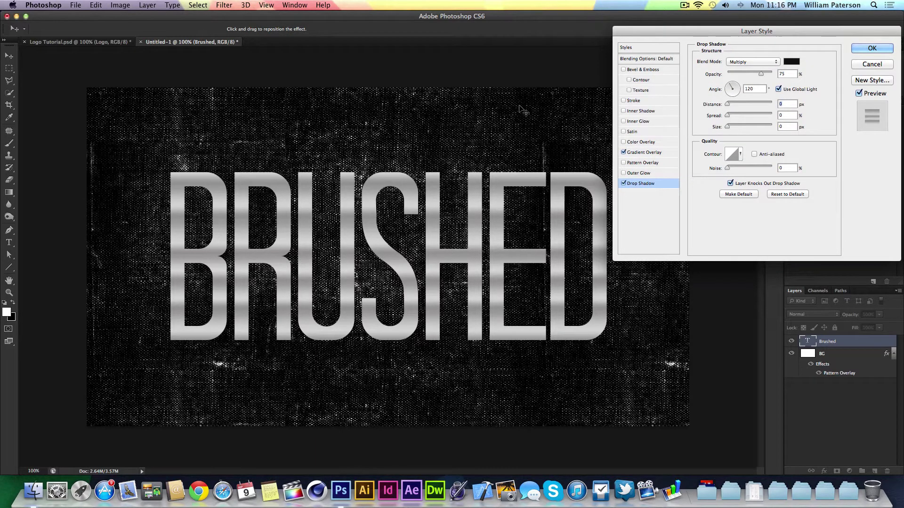
key("shift+Up")
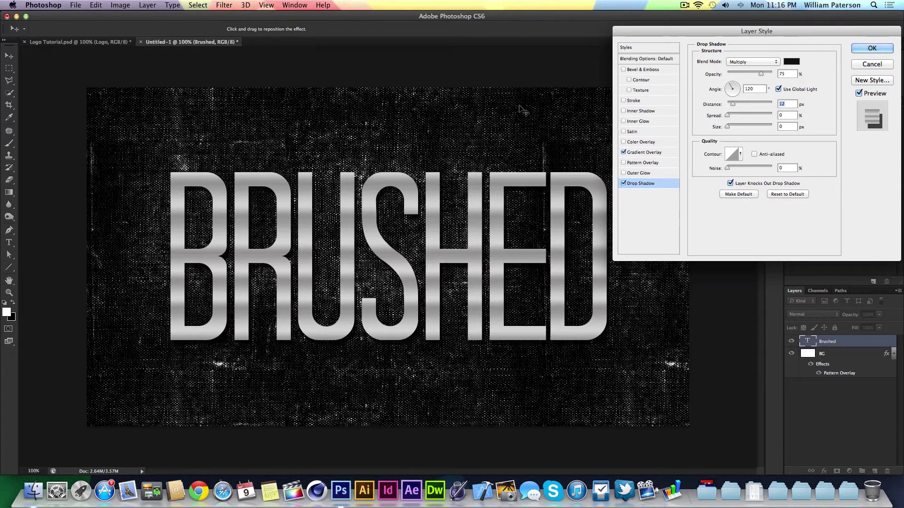
type("12")
key("shift+Up")
key("shift+Up")
key("shift+Tab")
key("shift+Tab")
key("shift+Tab")
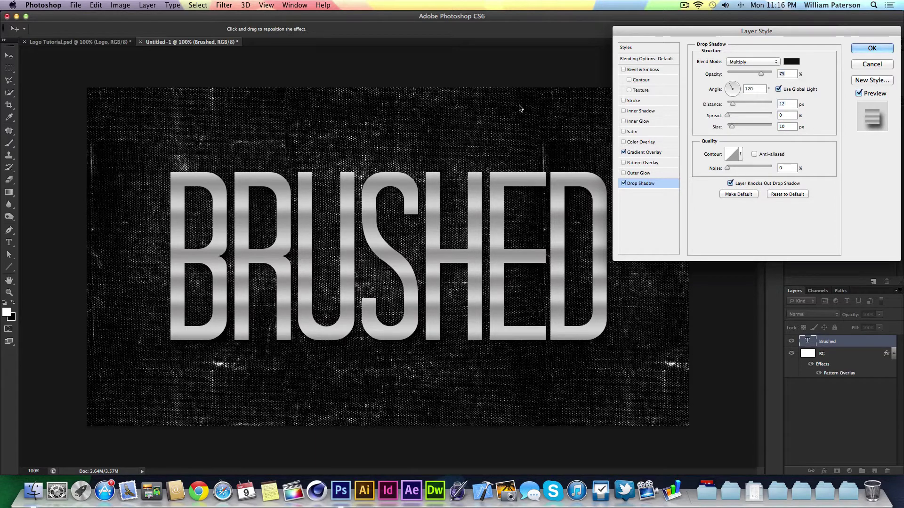
key("shift+Up")
key("shift+Up")
key("shift+Up")
Settle the drop shadow at 13 px distance and 10 px size
key("Tab")
key("Tab")
key("shift+Up")
key("Down")
key("Down")
key("Down")
key("Down")
key("Down")
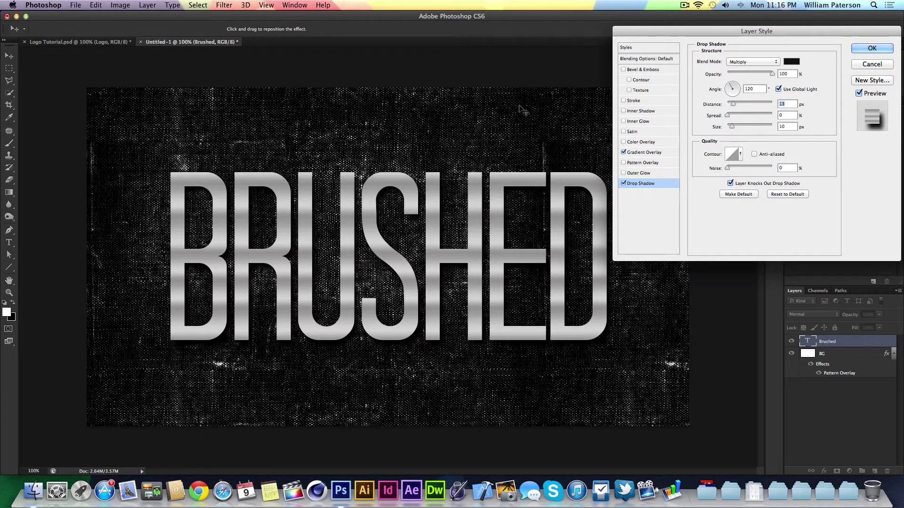
key("Up")
key("Tab")
key("Tab")
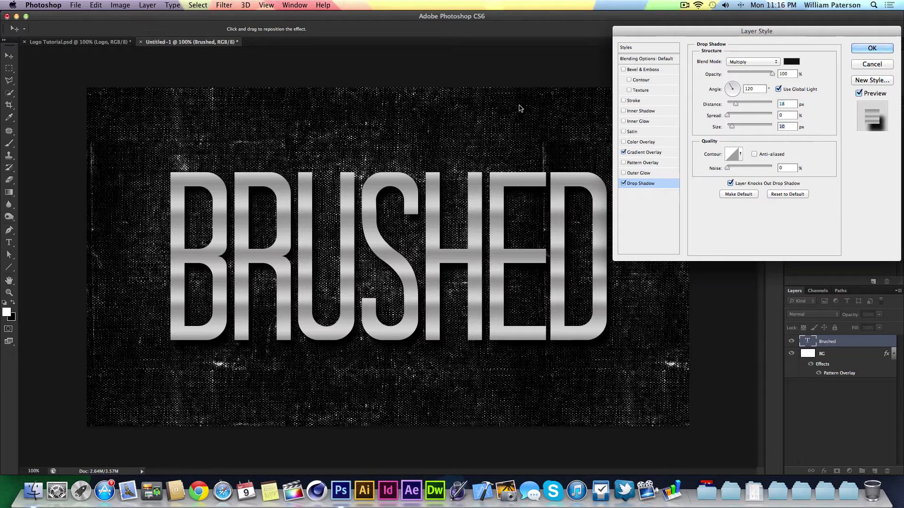
key("shift+Tab")
key("shift+Tab")
key("Down")
key("Down")
key("Down")
key("Down")
key("Down")
key("Down")
key("Up")
key("Tab")
key("Tab")
key("shift+Up")
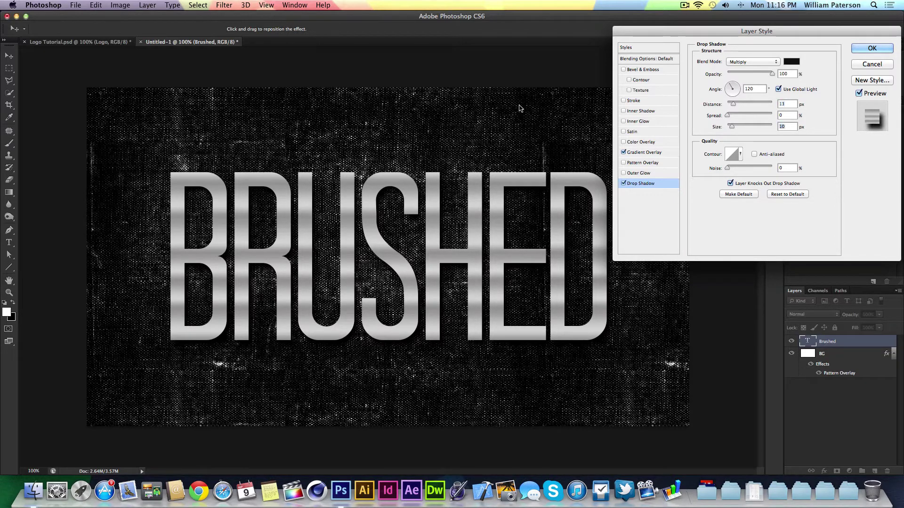
key("shift+Down")
key("shift+Tab")
key("shift+Tab")
Set the drop shadow's blend mode to Linear Burn and turn on Bevel & Emboss
left_click(775, 63)
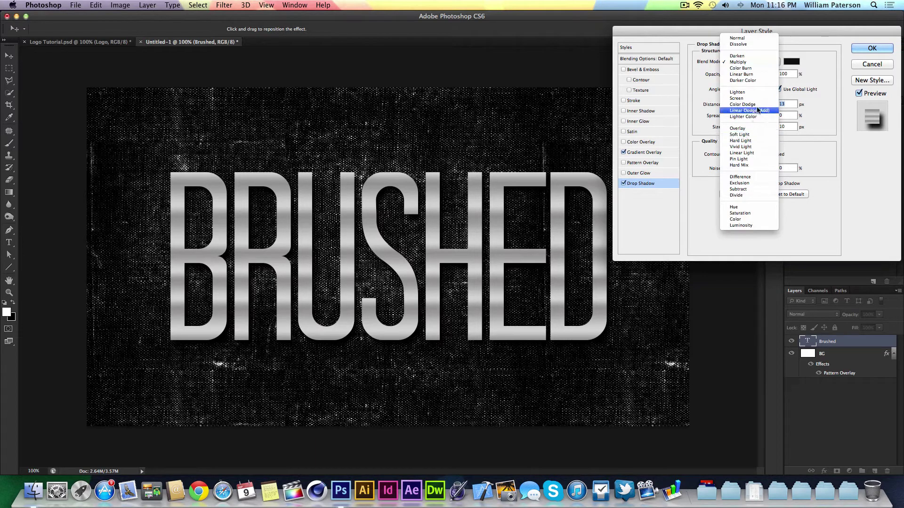
left_click(766, 74)
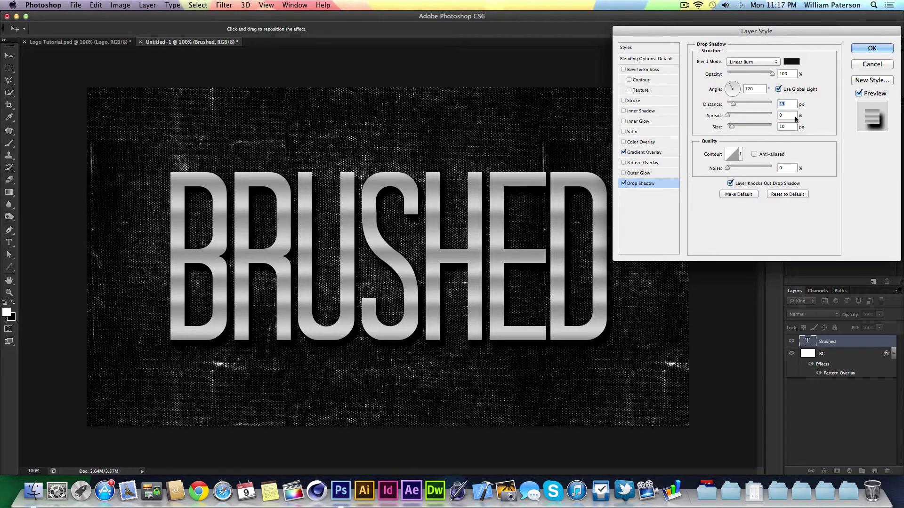
left_click(784, 128)
left_click(637, 70)
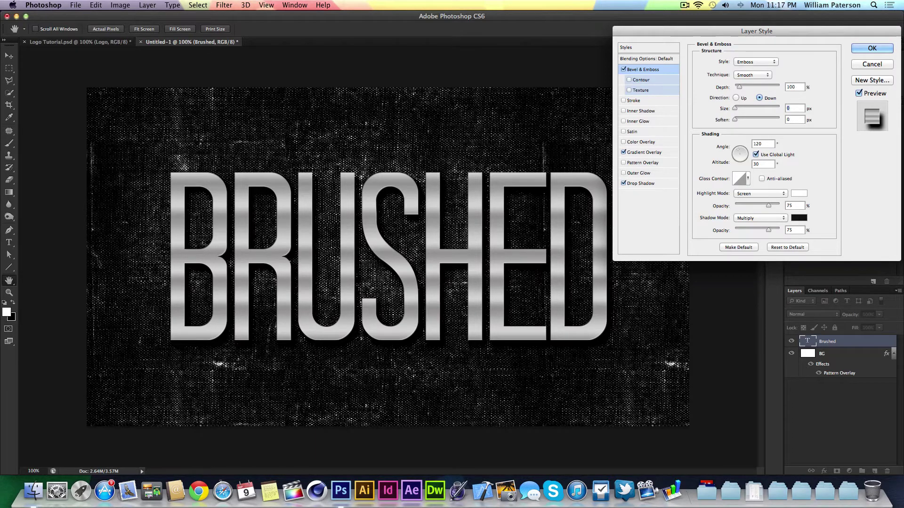
Set the emboss direction to Up, size 1 px, with Overlay highlights raised to full opacity
left_click(735, 98)
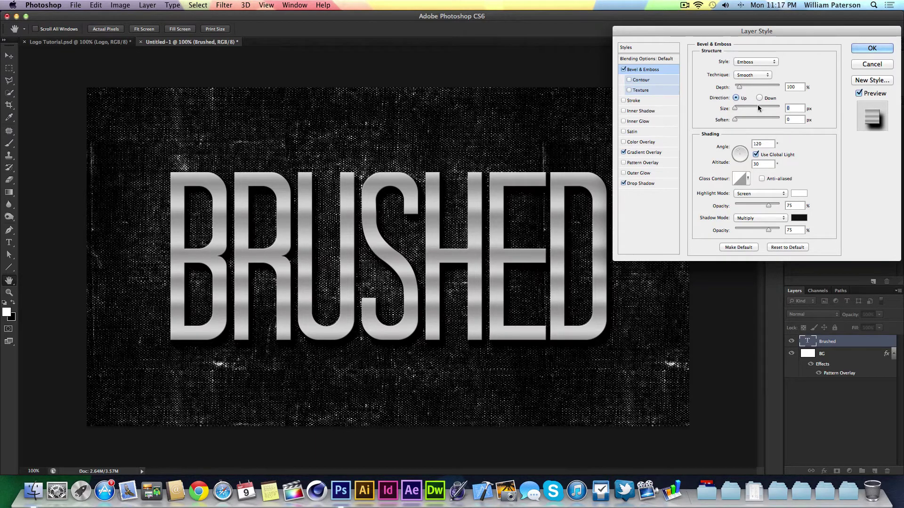
key("Up")
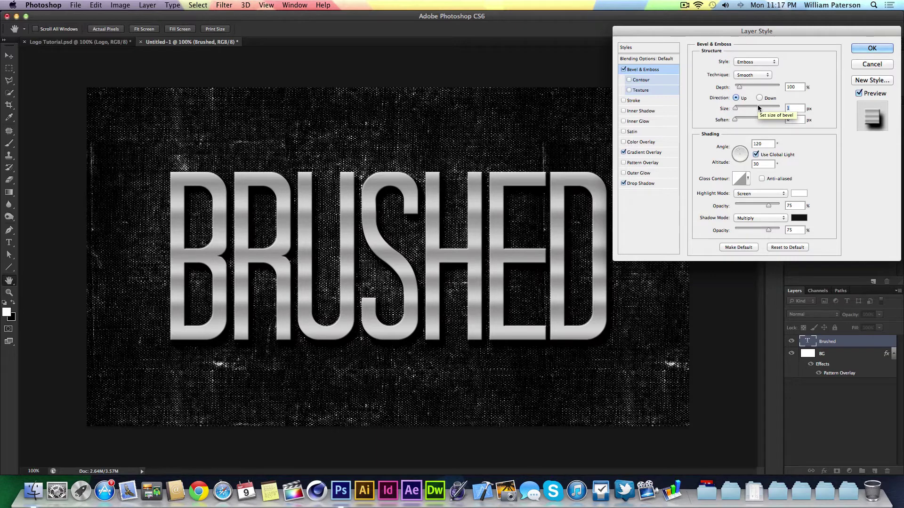
key("Tab")
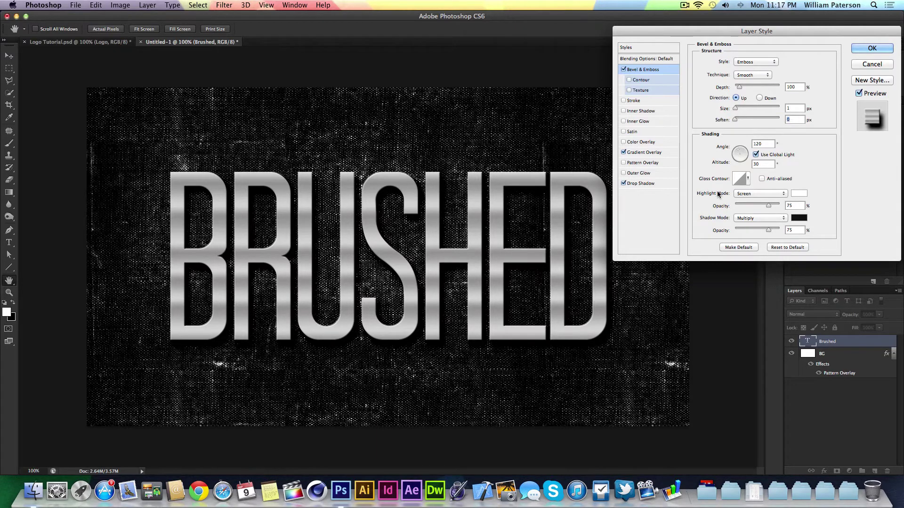
left_click(783, 194)
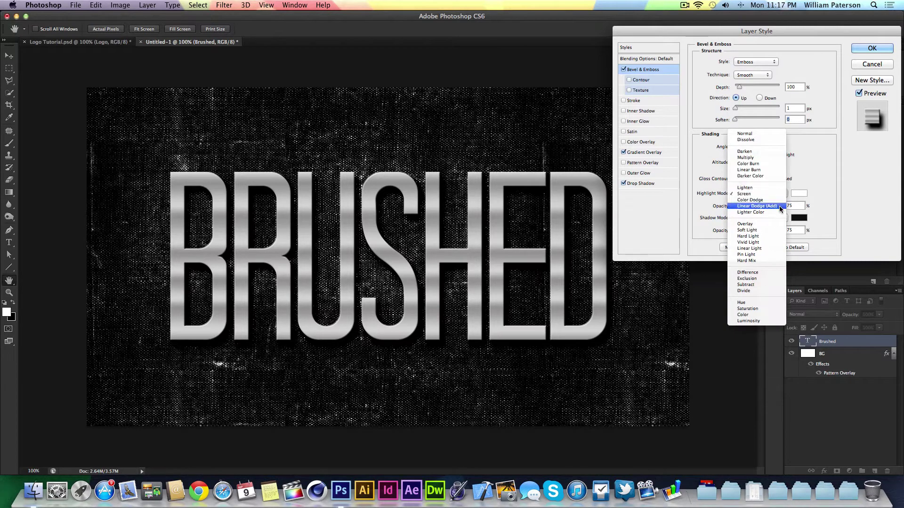
left_click(755, 205)
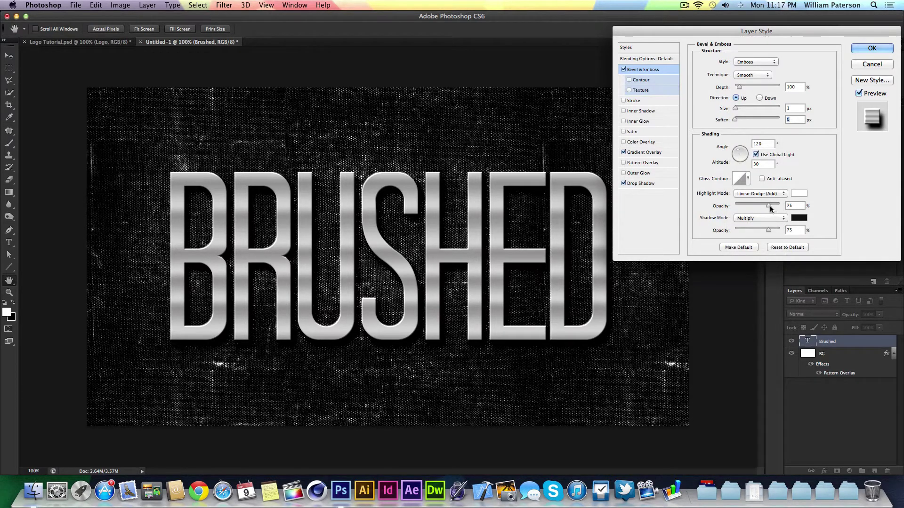
left_click(782, 194)
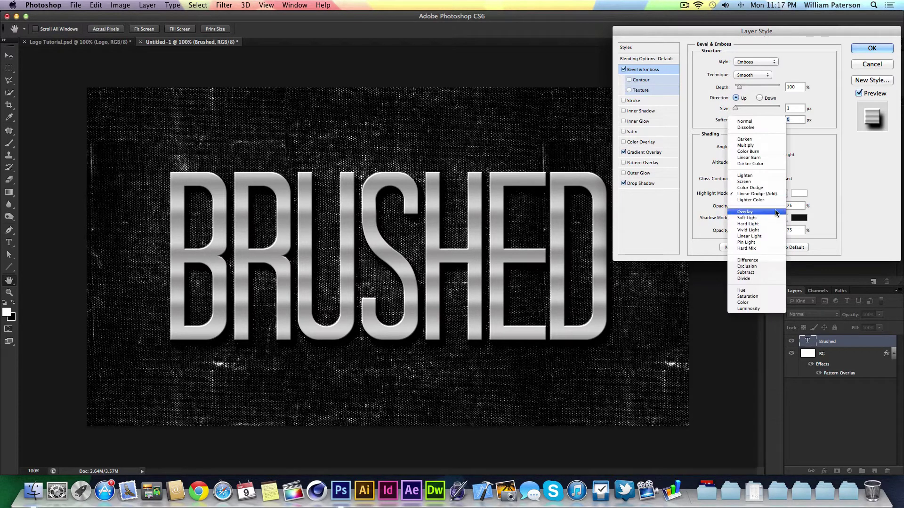
left_click(773, 210)
left_click_drag(768, 206, 780, 230)
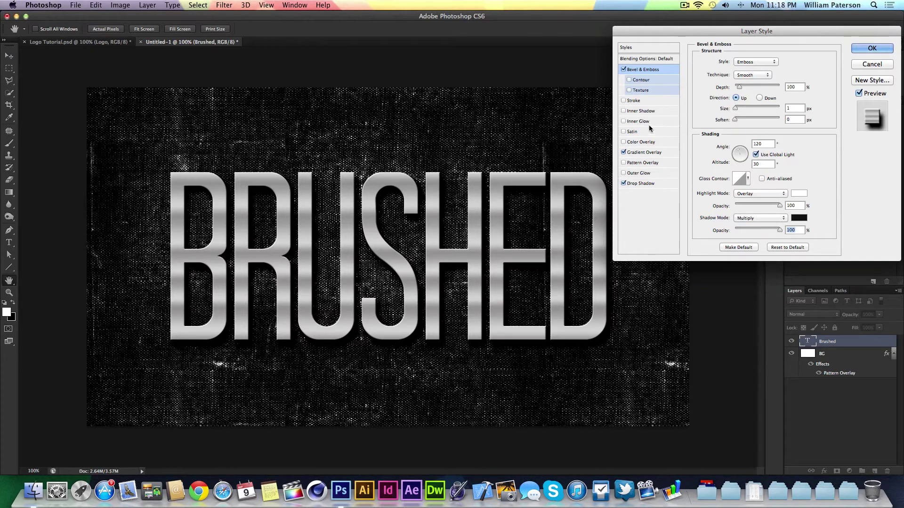
Enable an outer glow on BRUSHED with a black colour and Multiply blend mode
left_click(634, 174)
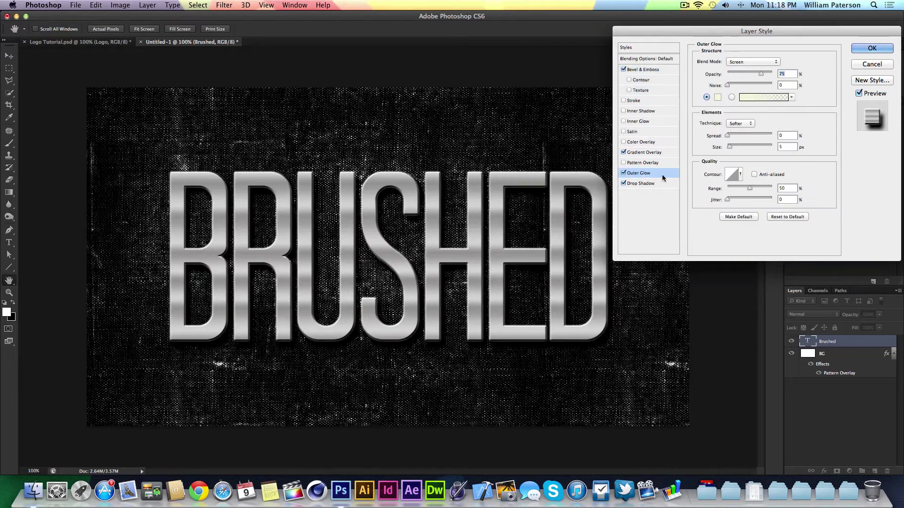
left_click(718, 98)
left_click(648, 285)
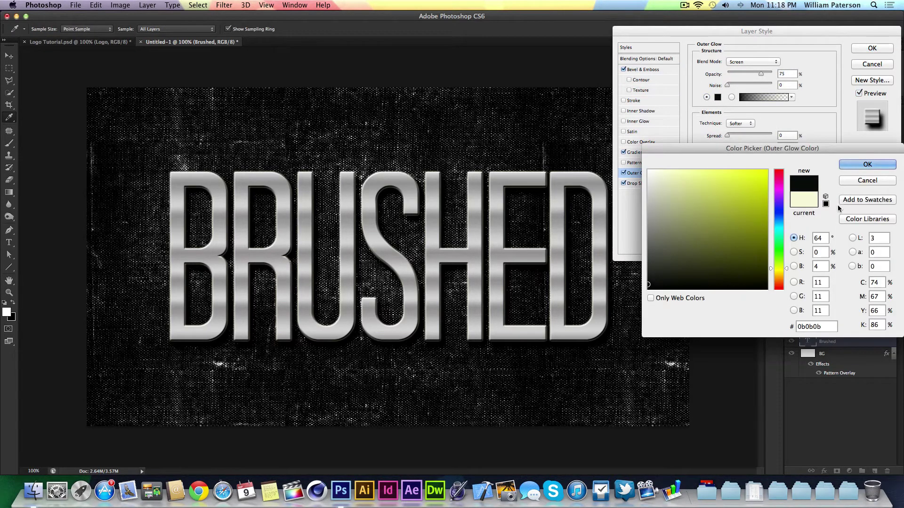
left_click(648, 289)
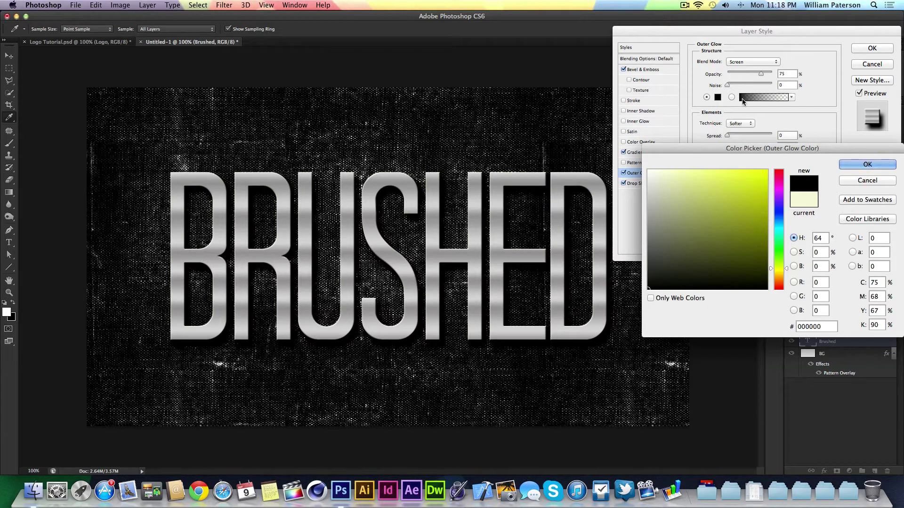
left_click(847, 165)
left_click(762, 62)
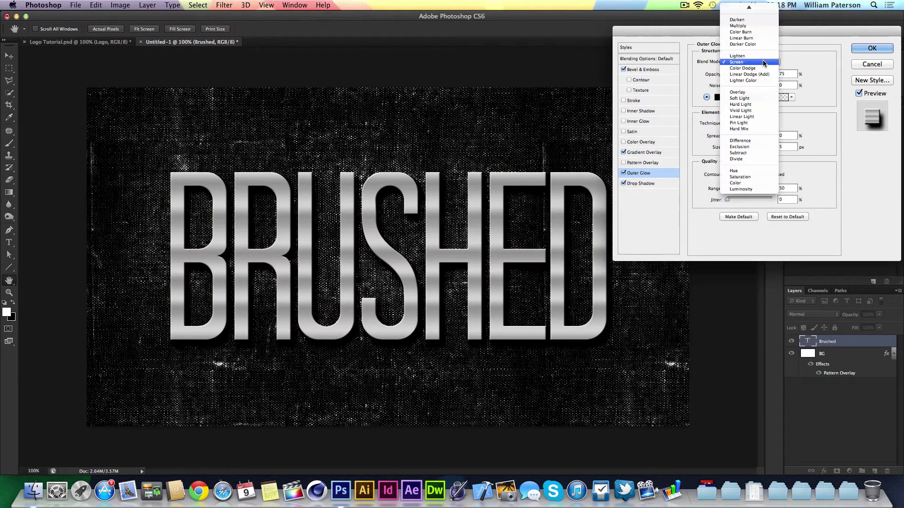
left_click(764, 26)
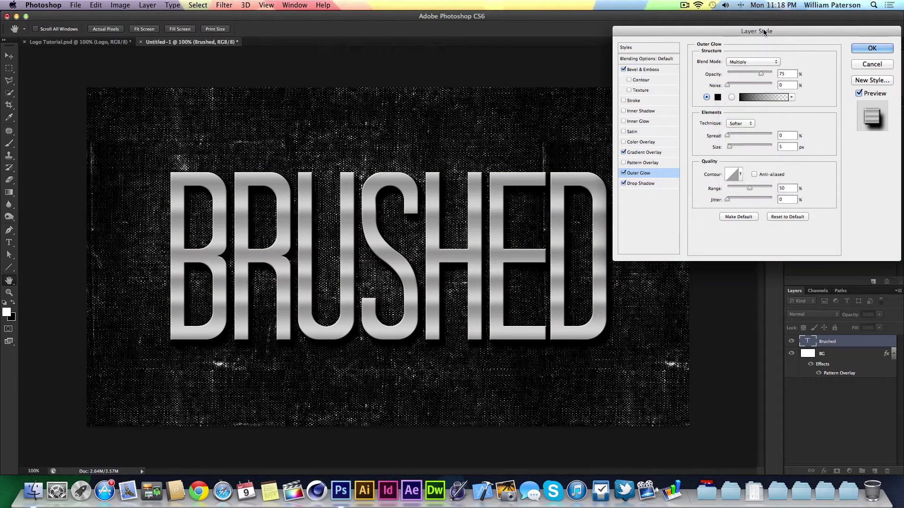
Set the outer glow to 5% spread, 25 px size and 60% opacity
key("Tab")
key("Tab")
key("Tab")
key("shift+Up")
key("shift+Up")
key("shift+Up")
key("shift+Down")
key("shift+Down")
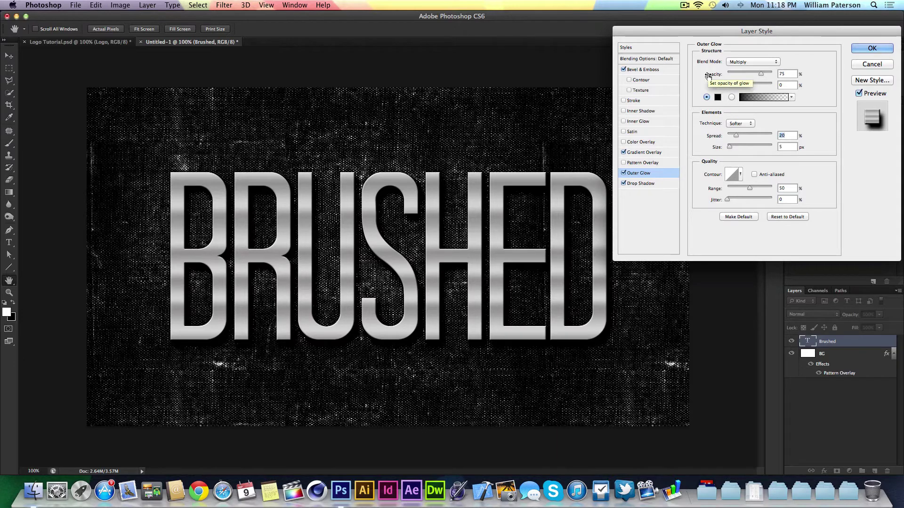
key("Tab")
key("shift+Up")
key("shift+Up")
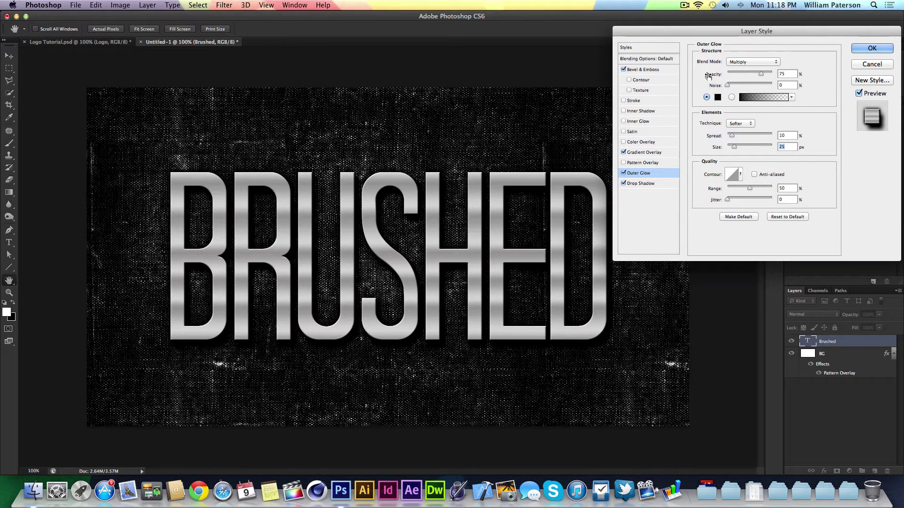
key("shift+Tab")
type("1")
type("5")
key("shift+Tab")
key("shift+Tab")
key("shift+Up")
key("shift+Up")
key("Down")
key("Down")
key("Down")
key("Down")
key("Down")
key("shift+Down")
key("shift+Down")
key("shift+Down")
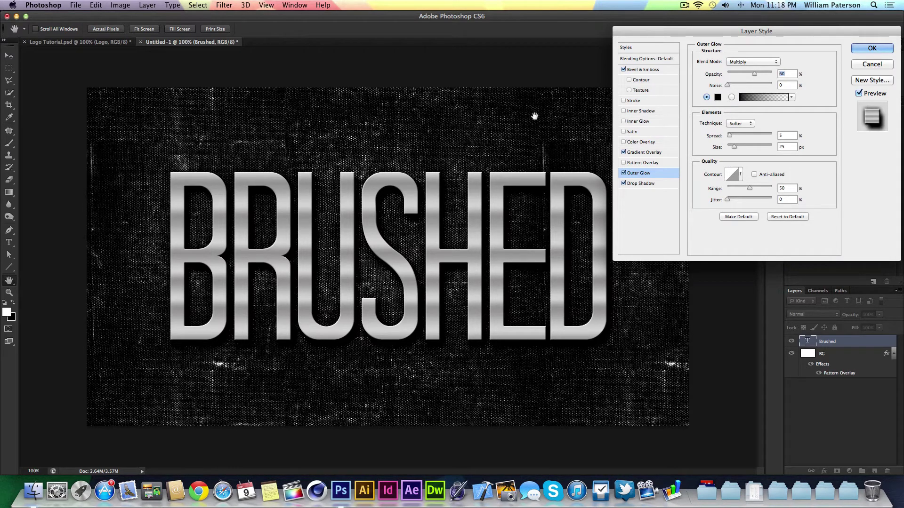
left_click(639, 121)
Set the inner glow colour to black sampled from the dark canvas
left_click(717, 97)
left_click(582, 160)
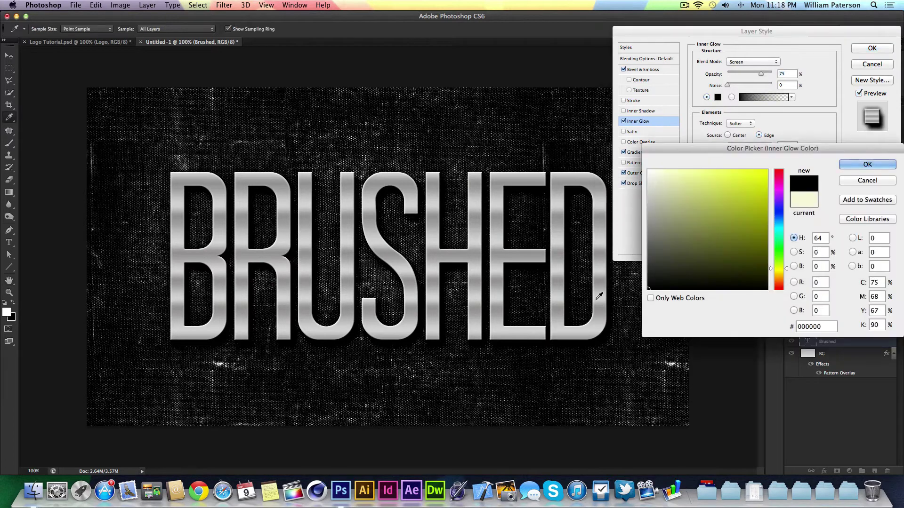
left_click(867, 165)
left_click(775, 61)
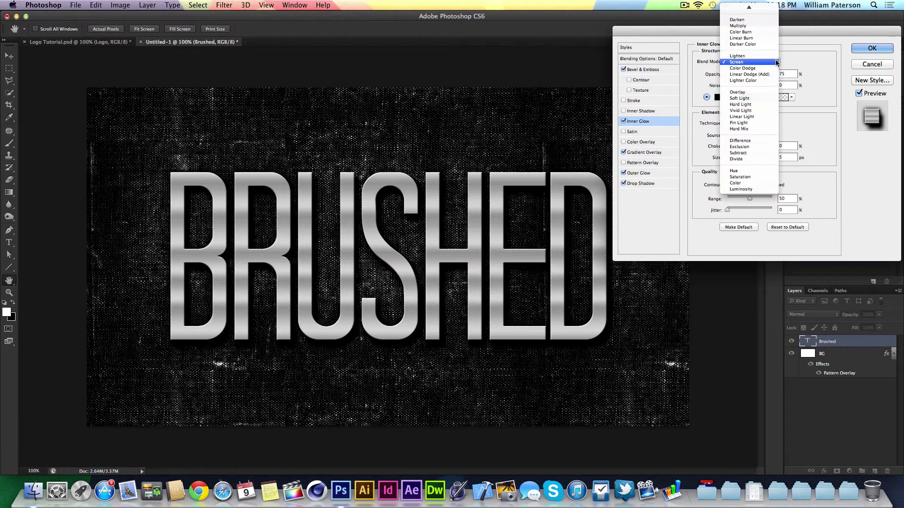
left_click(766, 30)
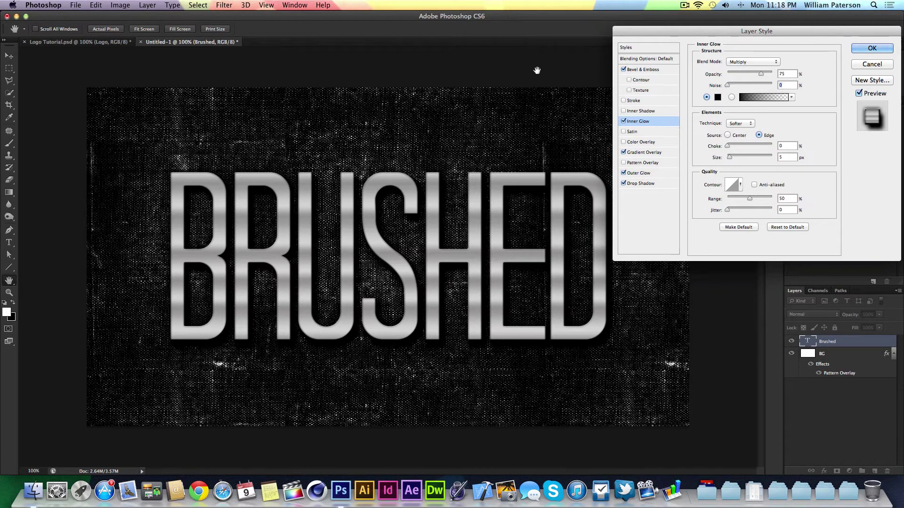
Give the inner glow 10% noise, 26 px size and Overlay blending
key("shift+Up")
key("shift+Up")
key("Tab")
key("Tab")
key("shift+Up")
key("Up")
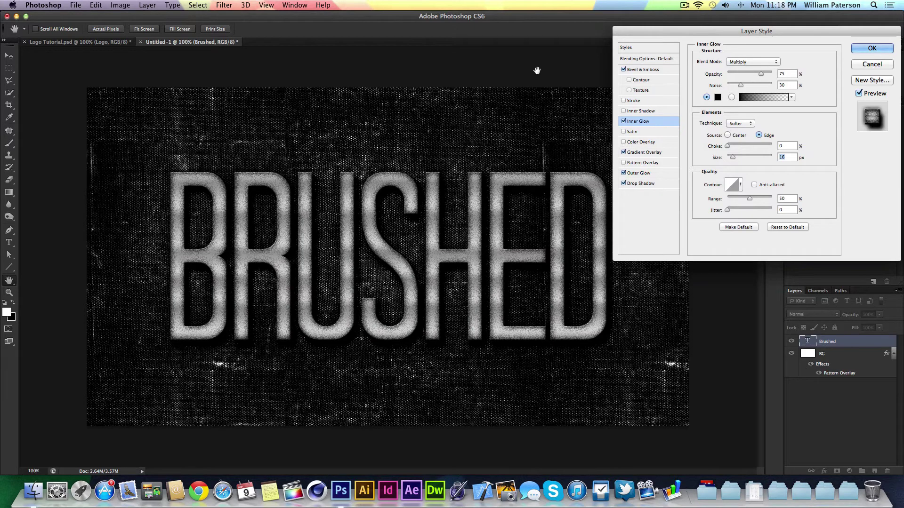
key("shift+Tab")
key("shift+Tab")
key("shift+Down")
key("shift+Down")
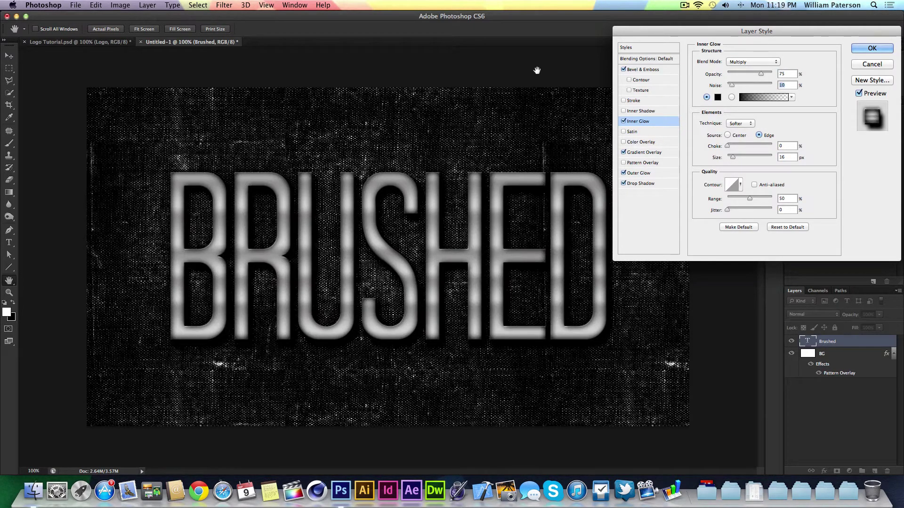
key("Tab")
key("Tab")
key("shift+Up")
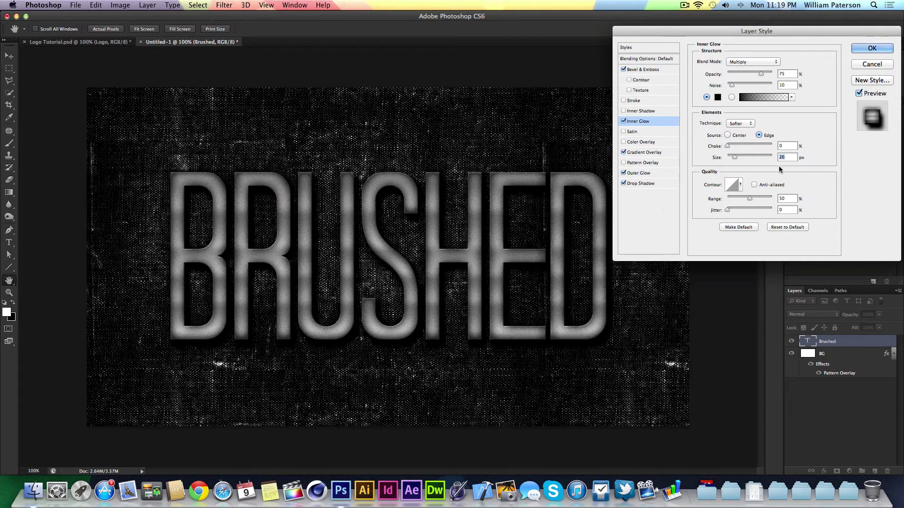
left_click(774, 62)
left_click(738, 128)
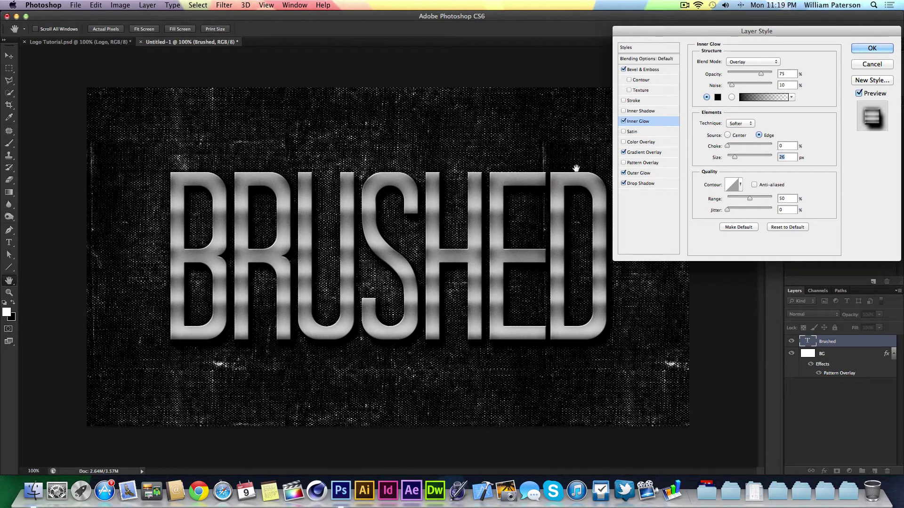
Lower the outer glow opacity to 50% and enable Inner Shadow
left_click(635, 173)
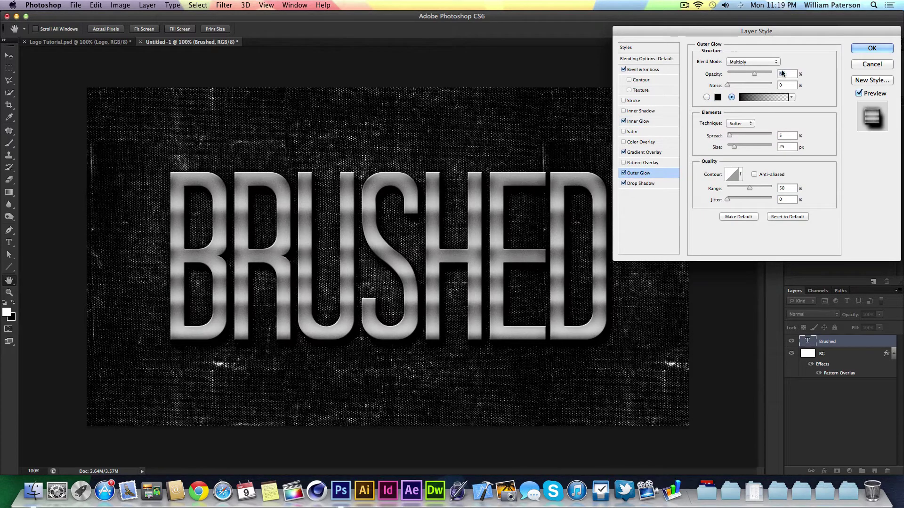
key("shift+Down")
key("shift+Down")
key("shift+Down")
key("shift+Up")
key("shift+Up")
left_click(642, 111)
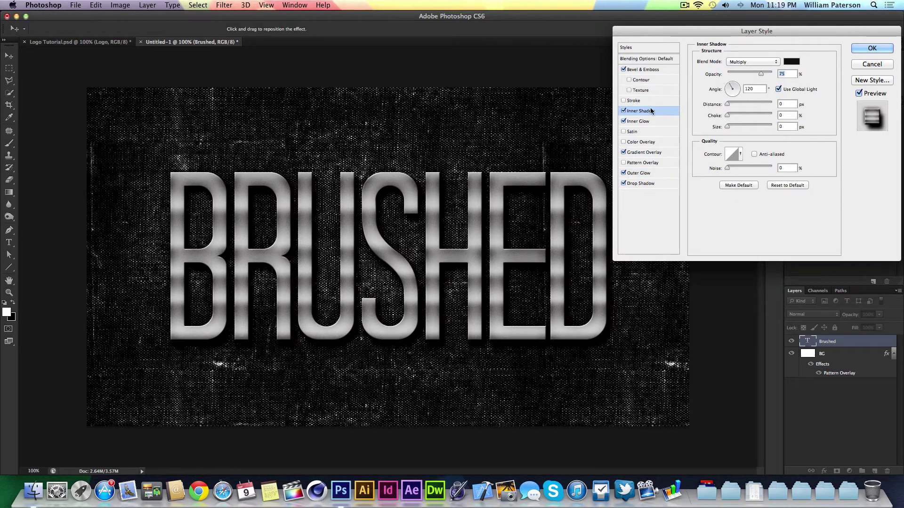
Make the inner shadow white in Screen mode with 3 px distance, 2% choke, 9 px size
left_click(792, 62)
left_click(686, 183)
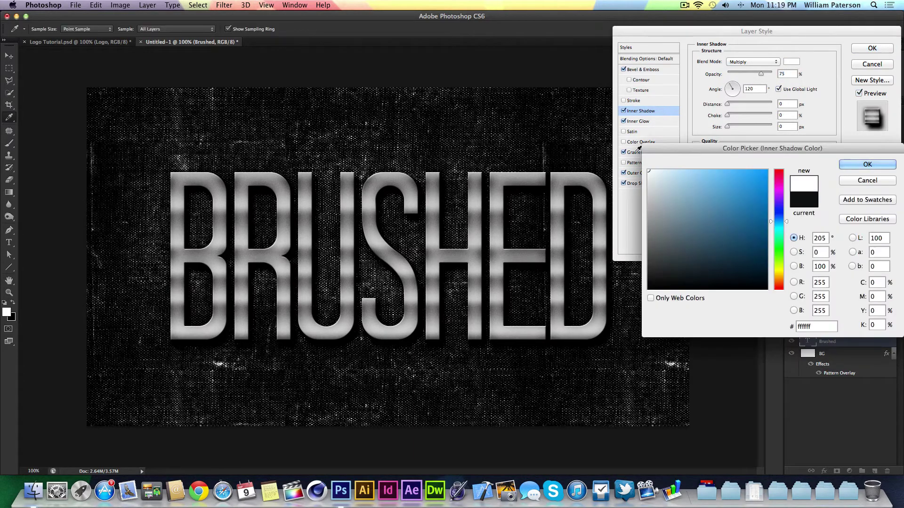
left_click(857, 165)
left_click(773, 62)
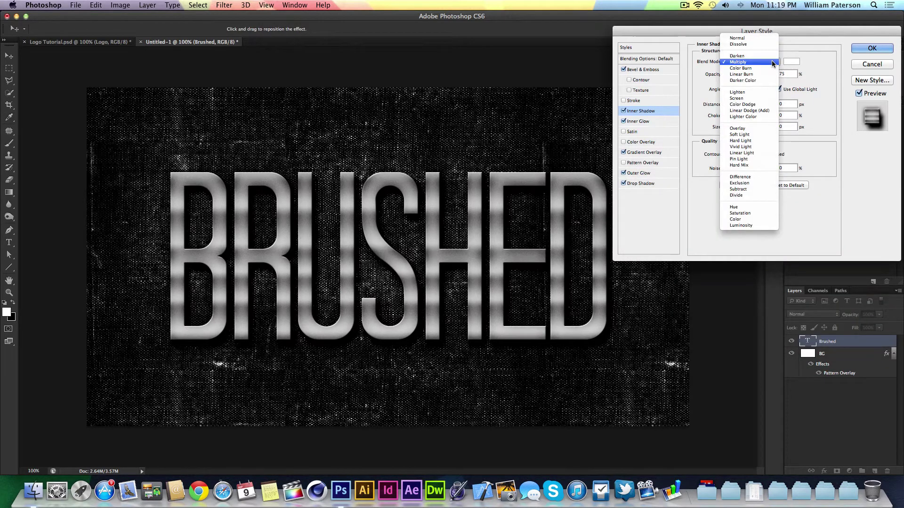
left_click(756, 98)
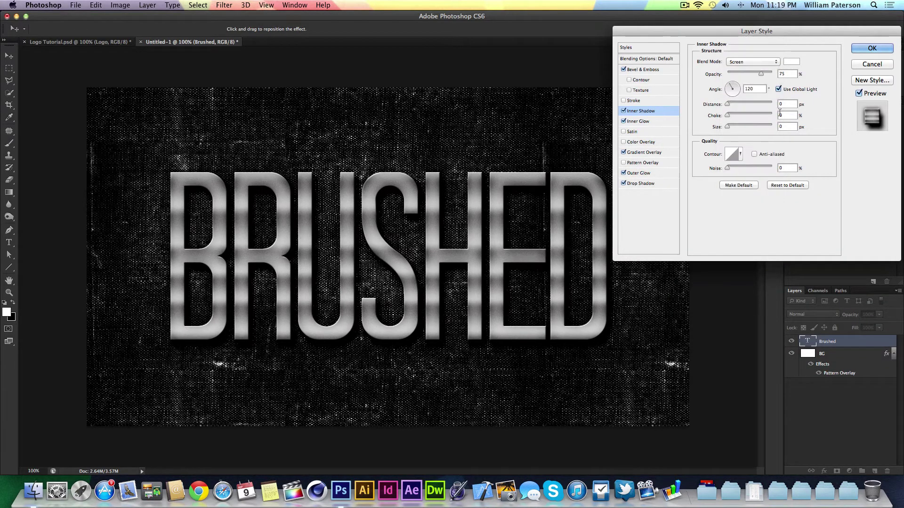
key("Up")
key("Up")
key("Up")
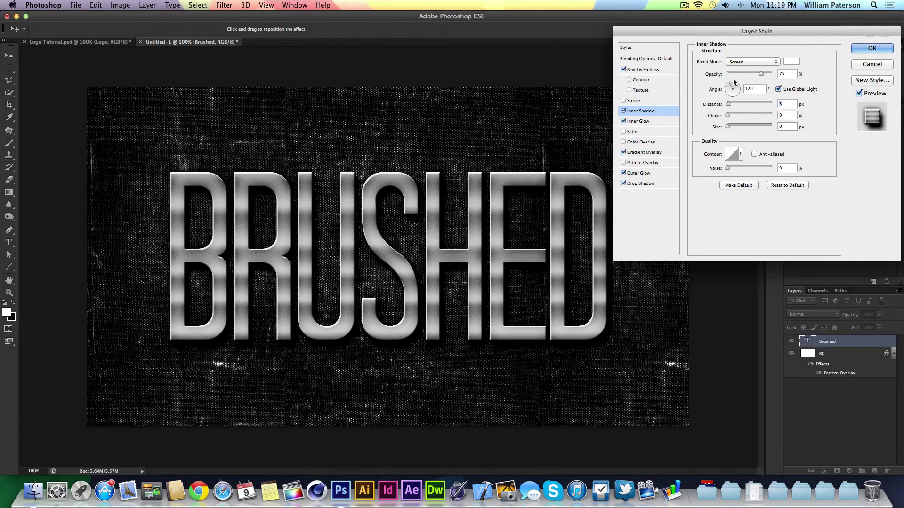
key("Tab")
key("Up")
key("Up")
key("Tab")
key("Up")
key("Up")
key("Up")
key("Up")
key("Up")
key("Up")
key("Up")
key("Up")
key("Up")
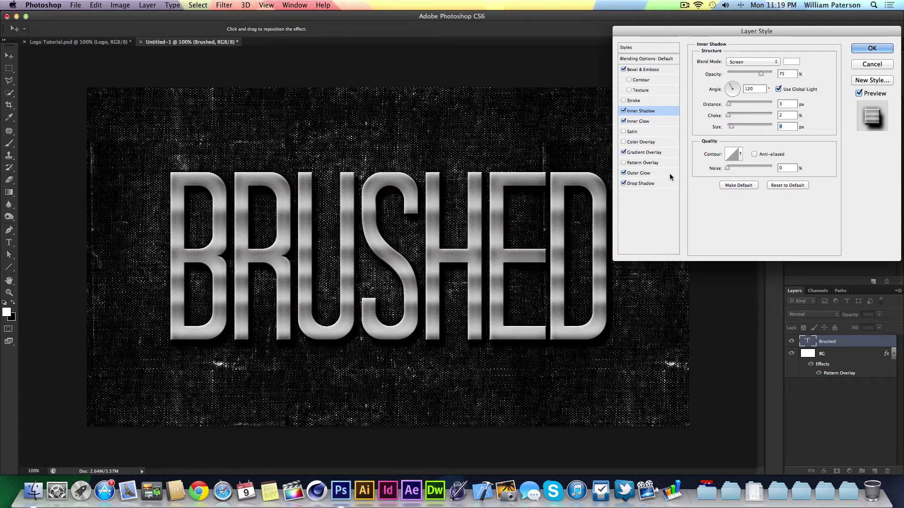
Set the BRUSHED drop shadow to 40% opacity and 20 px size
left_click(656, 184)
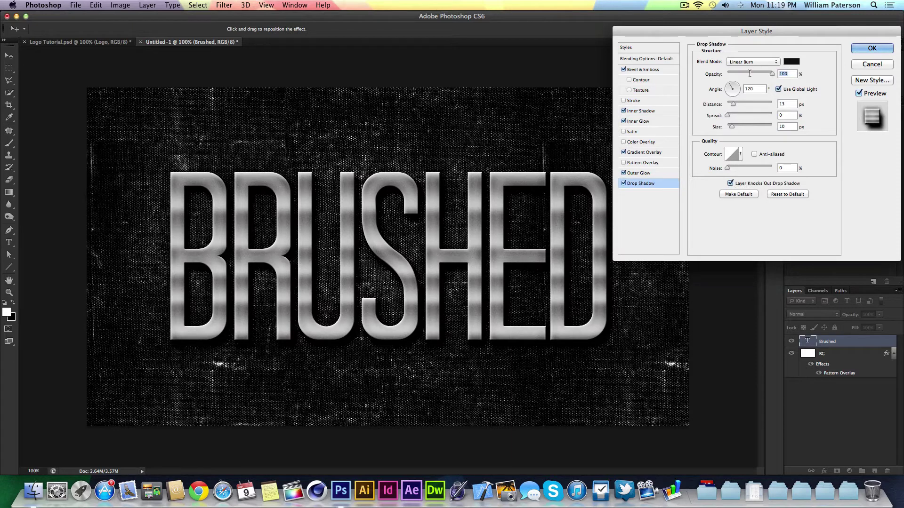
type("4050")
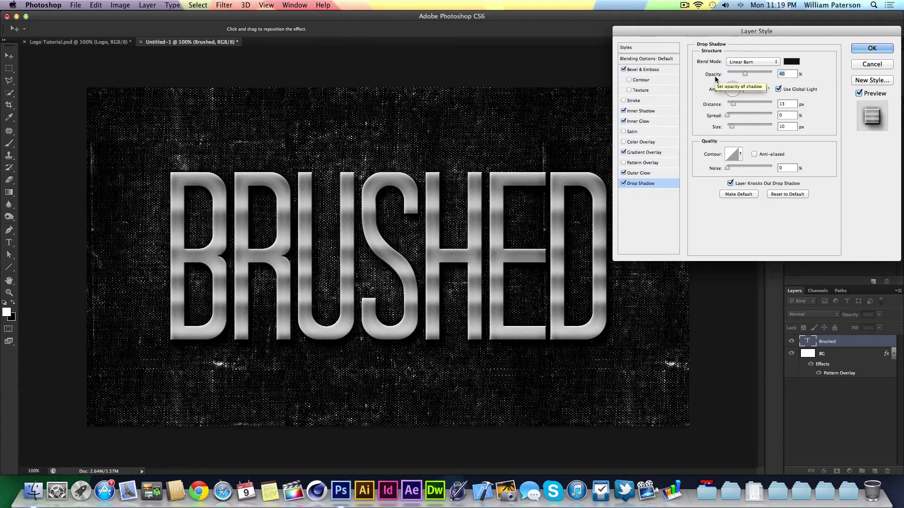
type("40")
type("30")
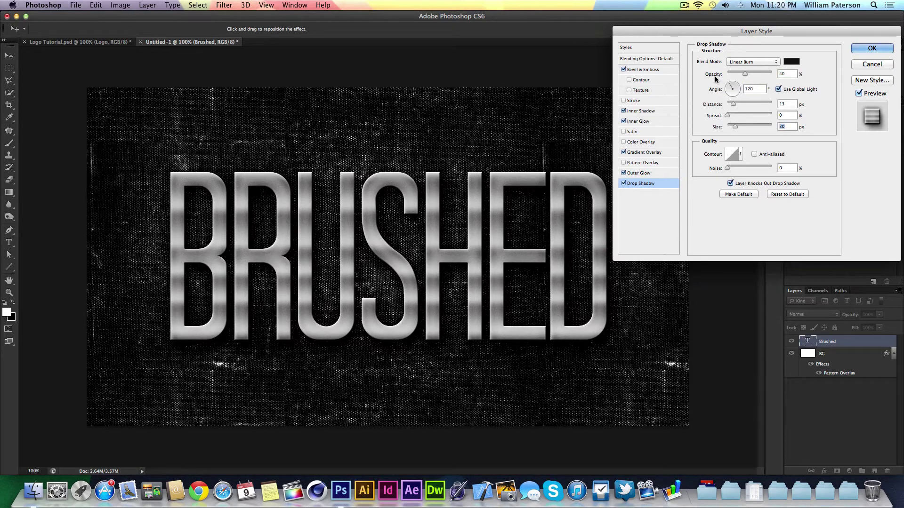
key("shift+Down")
Drop the trial pattern overlay, review inner shadow and inner glow, and apply the style
left_click(637, 163)
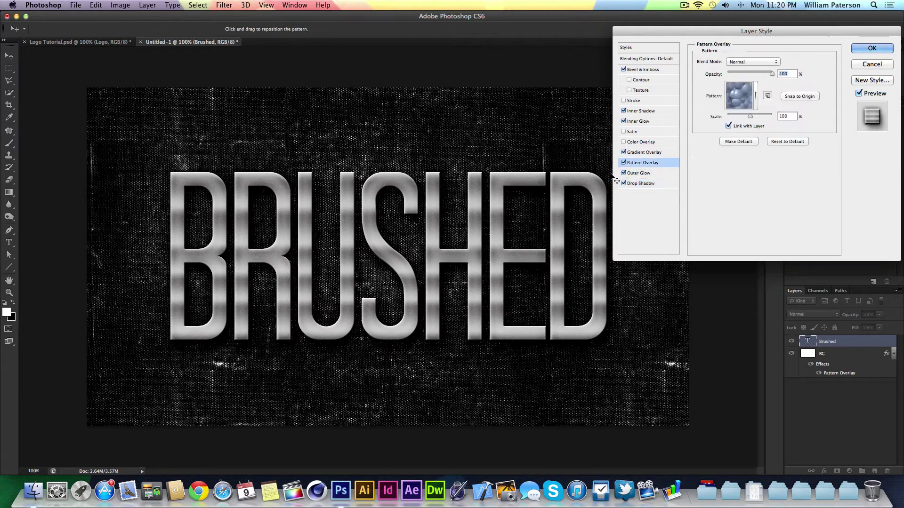
left_click(623, 162)
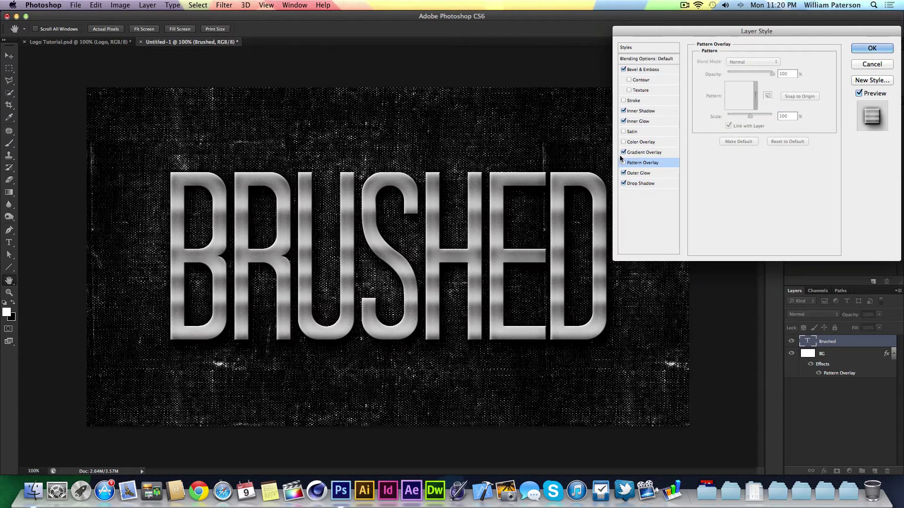
left_click(640, 112)
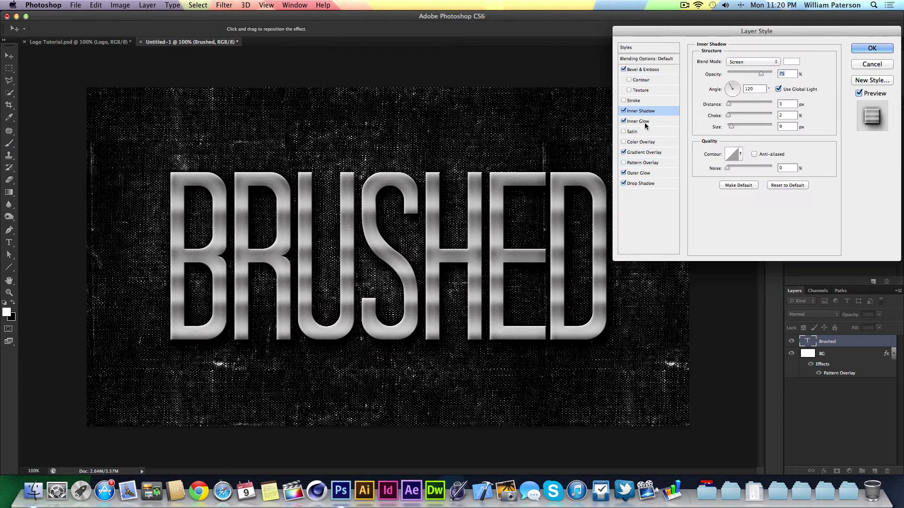
left_click(643, 122)
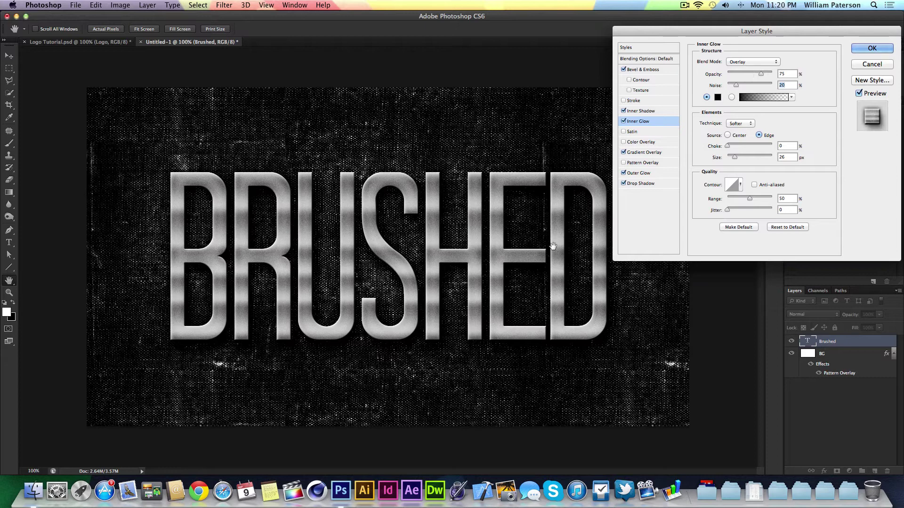
left_click(880, 49)
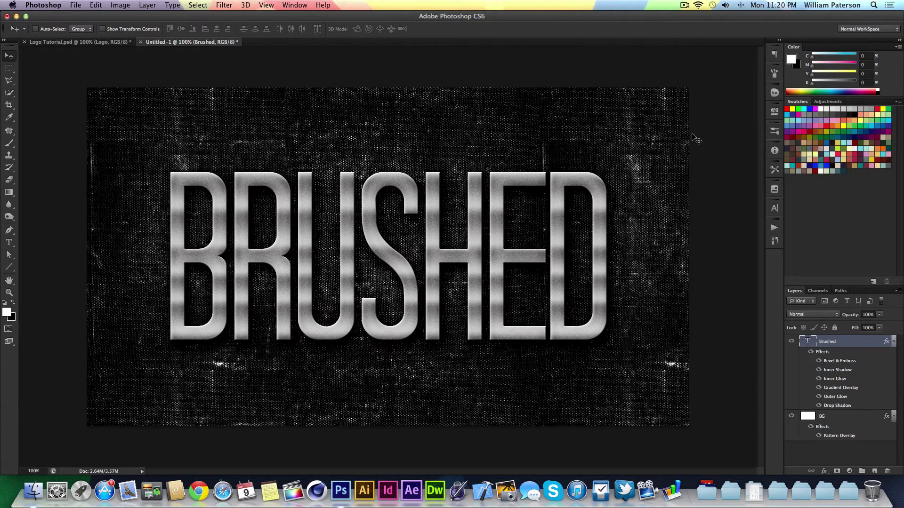
Collapse the Brushed effects list and drag the BRUSHED title up near the top
left_click(893, 343)
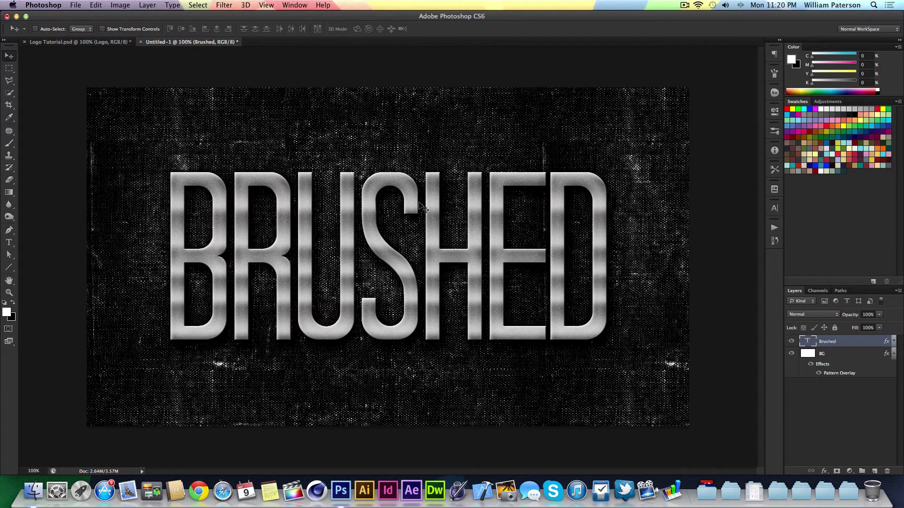
mouse_move(405, 283)
left_mouse_down()
mouse_move(410, 222)
mouse_move(407, 230)
left_mouse_up()
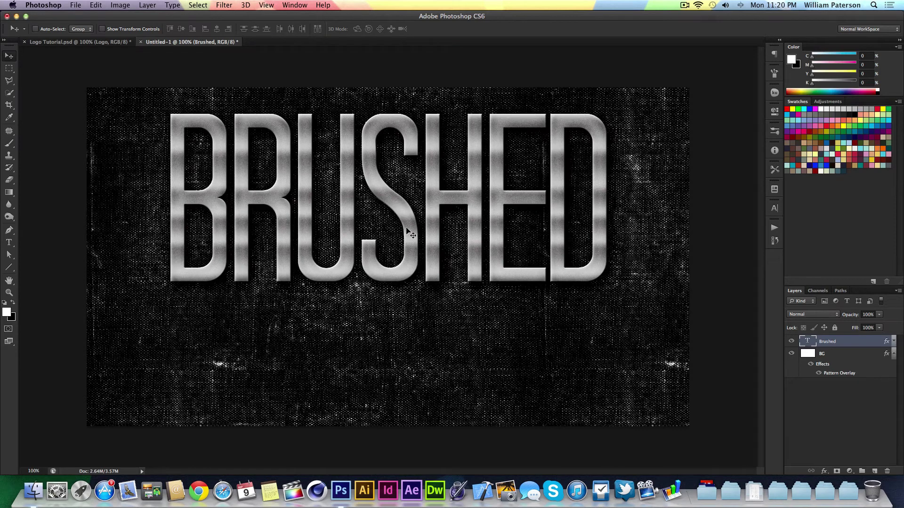
Add a new text line below the title and colour it white
key("t")
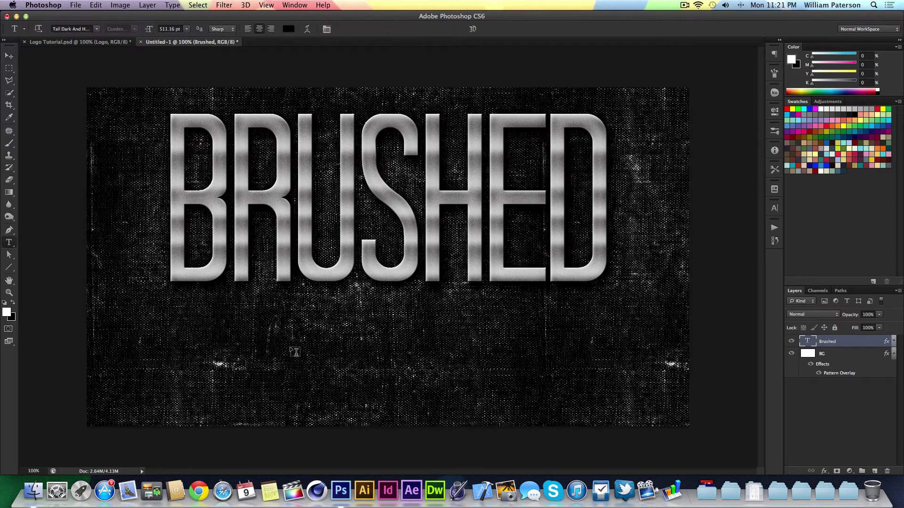
left_click(294, 352)
type("METAL")
key("super+Return")
left_click(288, 28)
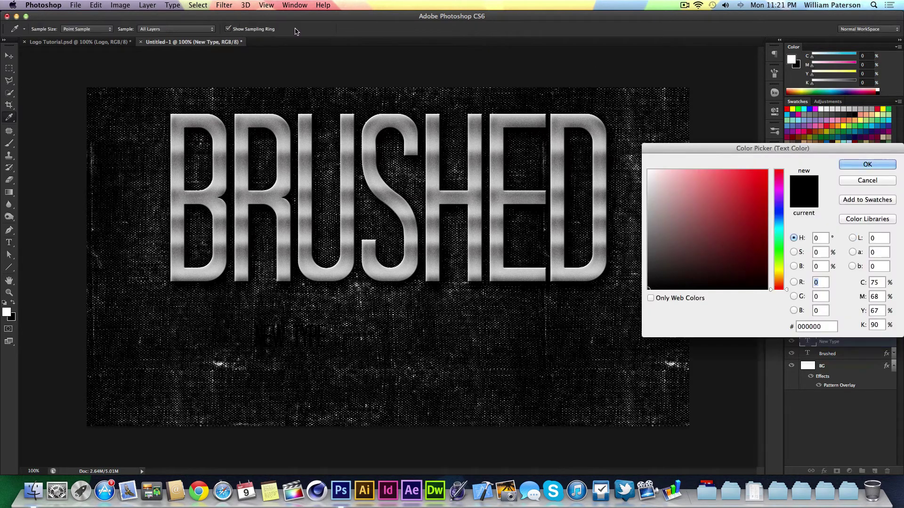
left_click(649, 172)
left_click(849, 163)
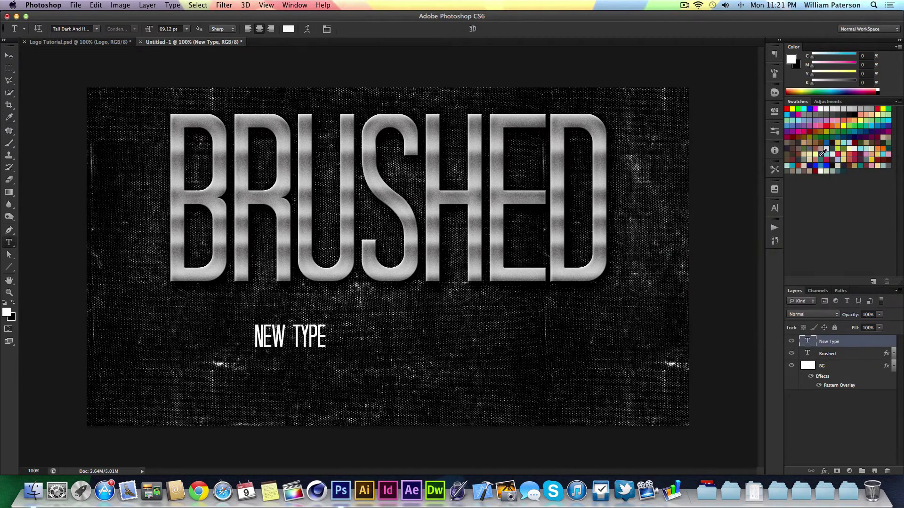
Enlarge the NEW TYPE text and centre it beneath BRUSHED
key("super+t")
left_click_drag(325, 347, 384, 369)
left_click_drag(352, 338, 451, 345)
key("Return")
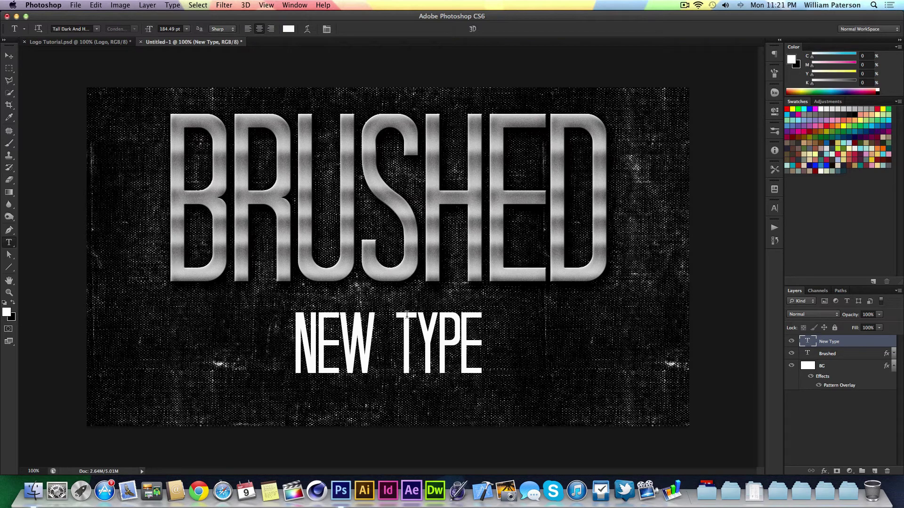
Check New Type's style settings, then select Brushed and expand its effects list
double_click(856, 348)
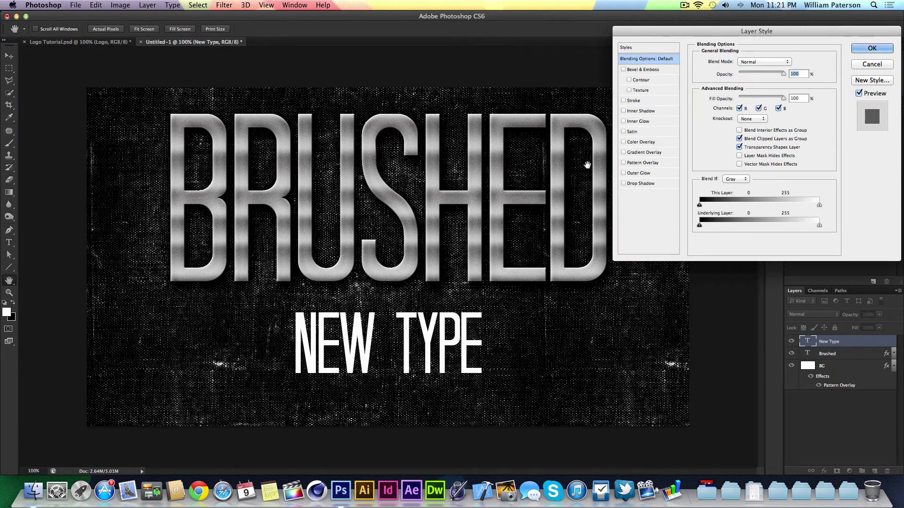
left_click(871, 65)
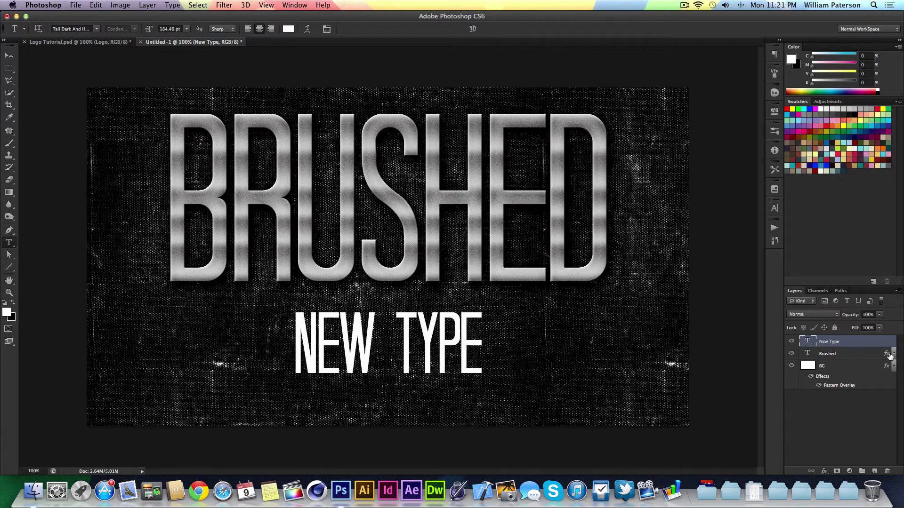
left_click(868, 356)
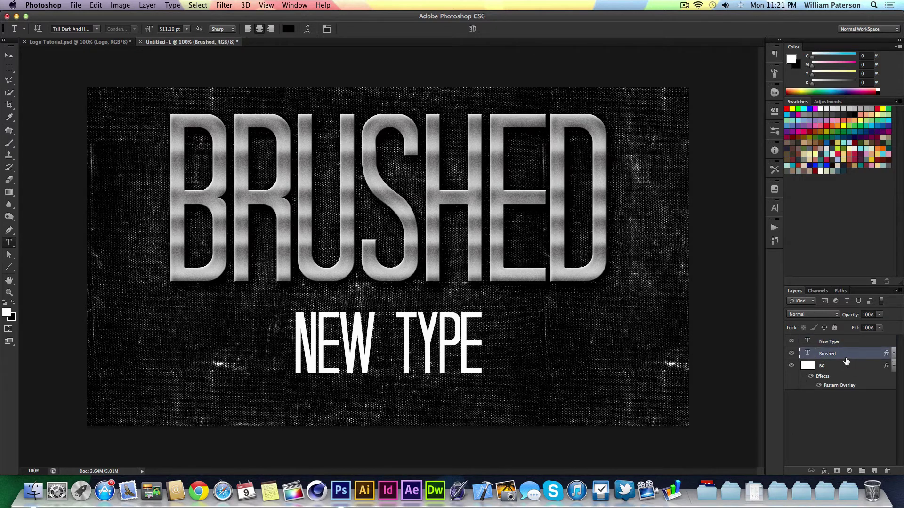
left_click(894, 354)
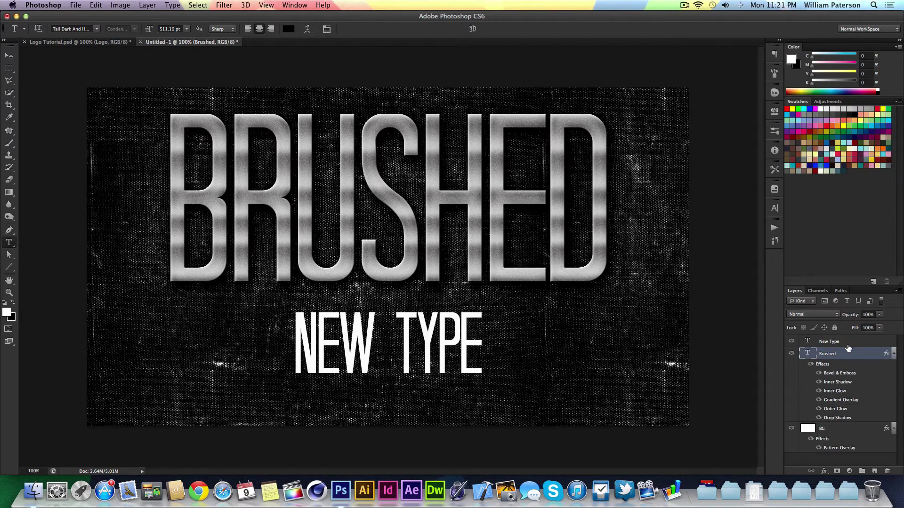
Copy the Brushed layer's metallic effects onto the New Type layer
right_click(854, 360)
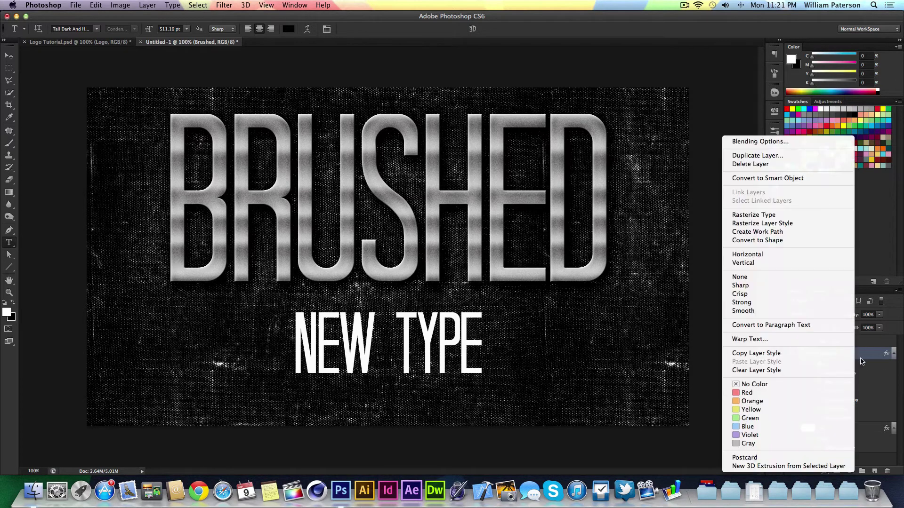
left_click(826, 353)
right_click(853, 345)
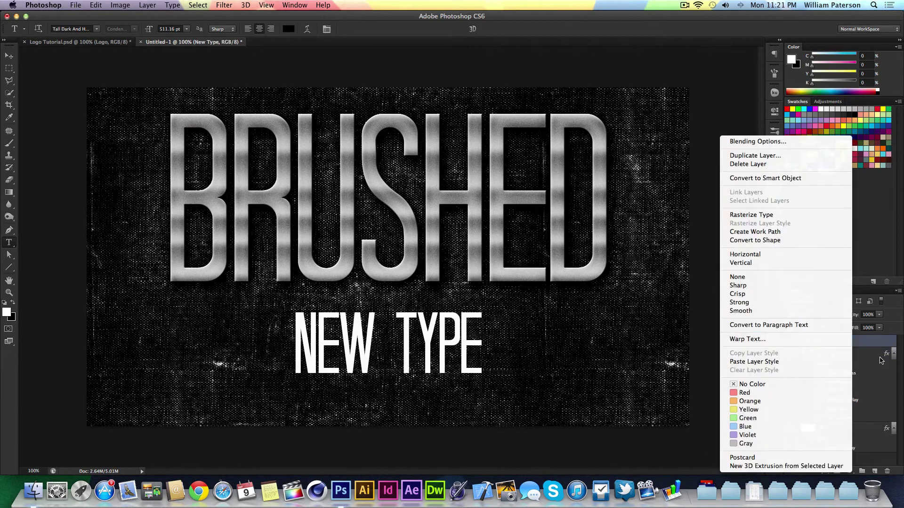
left_click(820, 361)
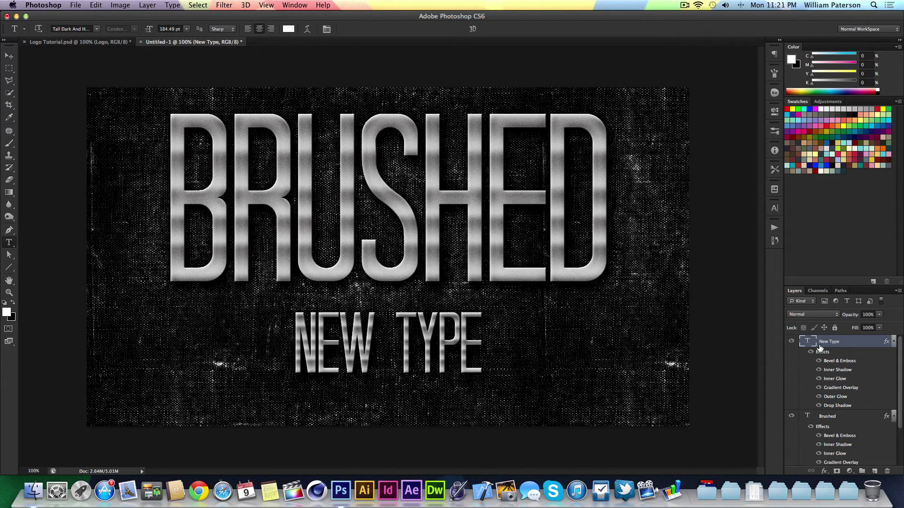
left_click_drag(829, 350, 887, 471)
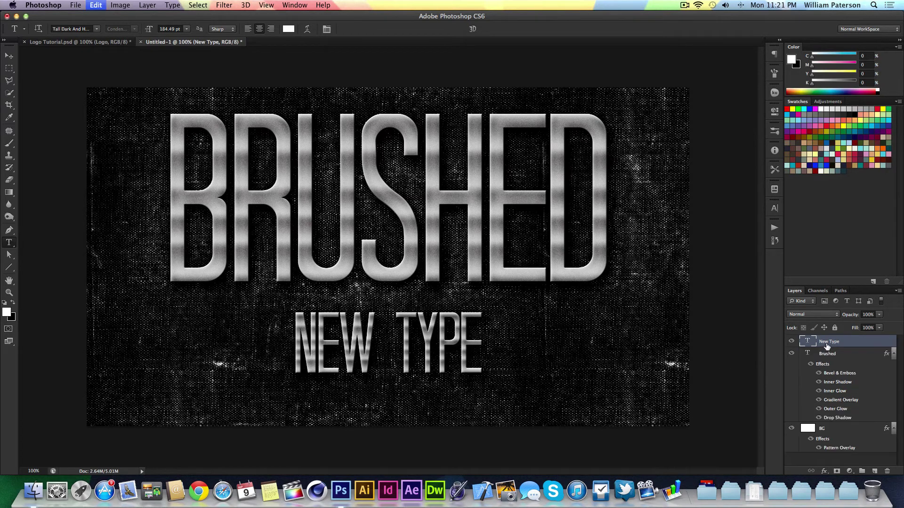
left_click(887, 356)
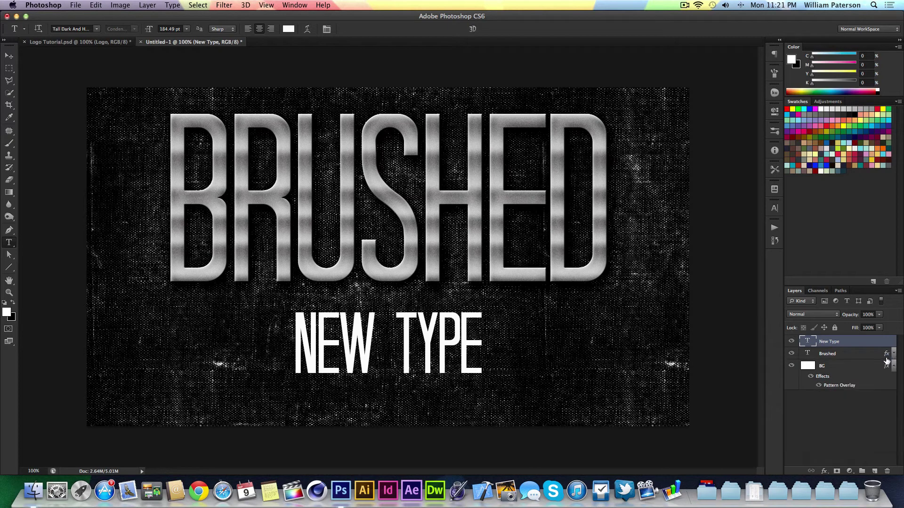
left_click_drag(886, 356, 887, 343)
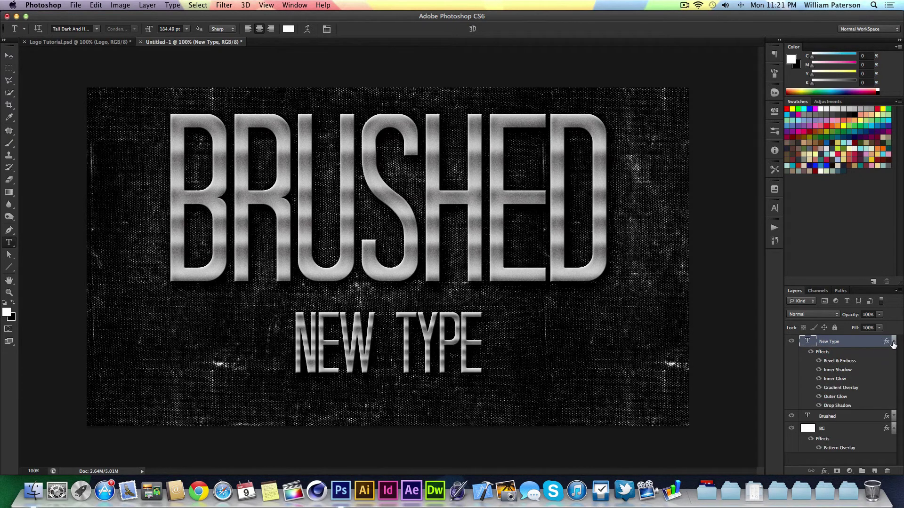
left_click(893, 341)
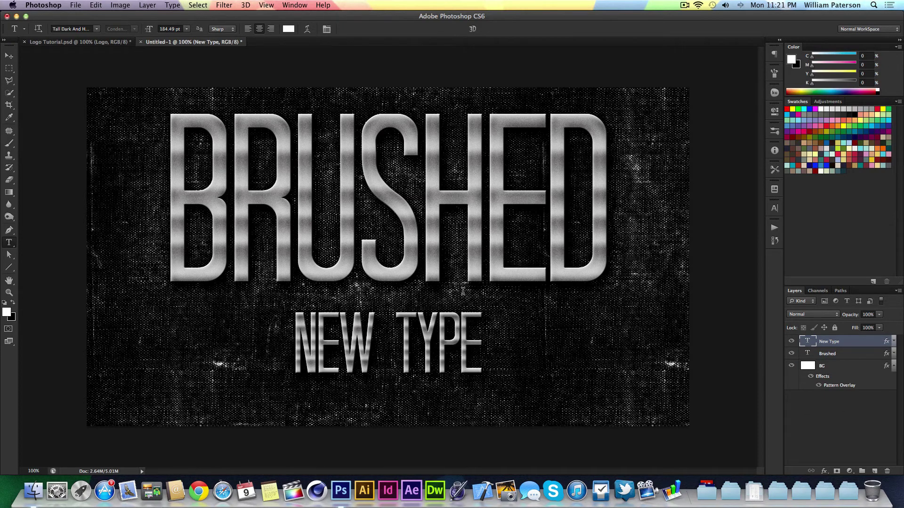
Open Scale Effects for the New Type layer's effects
left_click(405, 319)
key("Escape")
right_click(887, 348)
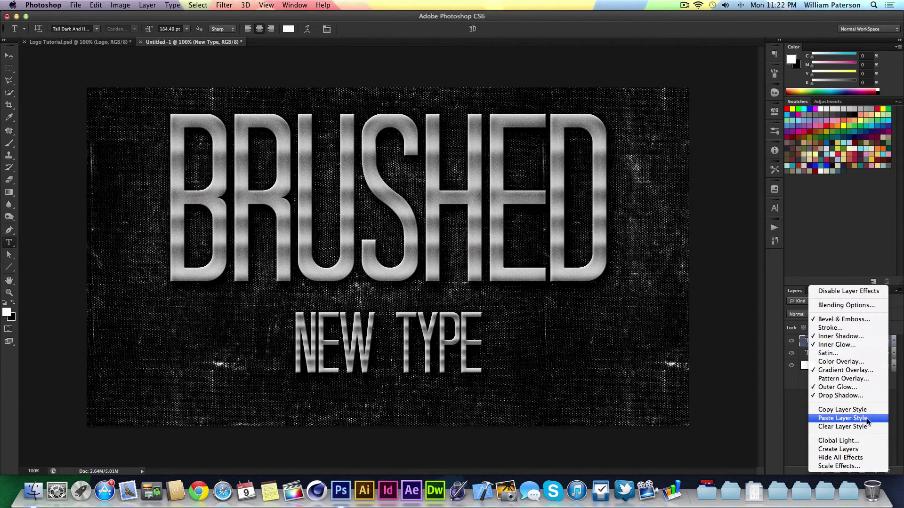
left_click(851, 466)
Scale the New Type effects to 40% and return the view to 100%
left_click_drag(633, 286, 734, 218)
left_click(691, 233)
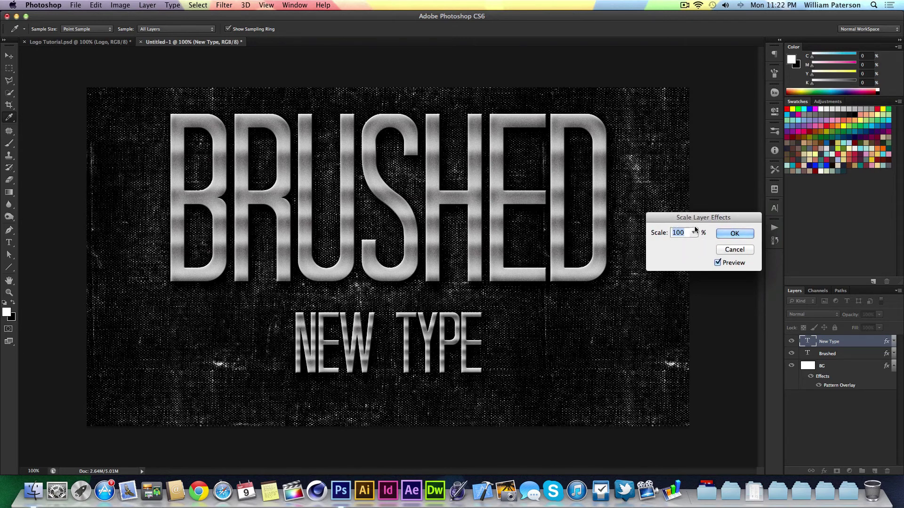
left_click(693, 233)
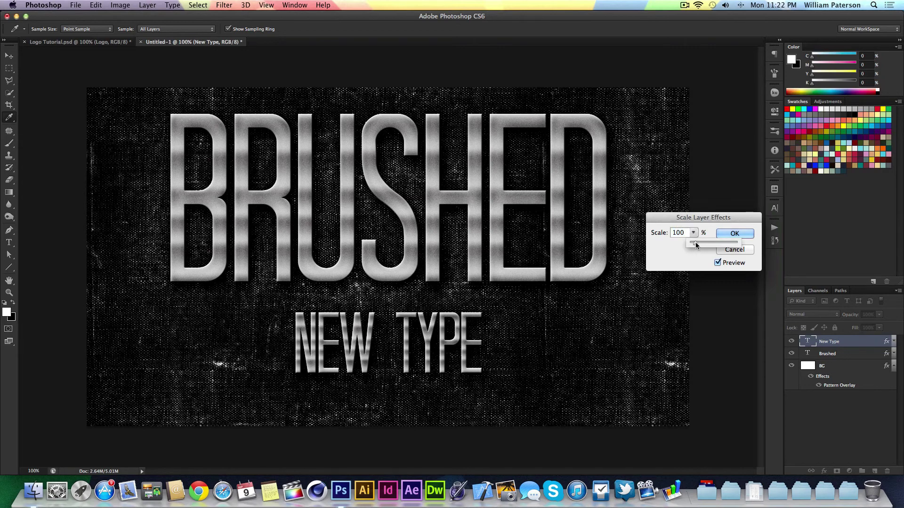
left_click(695, 245)
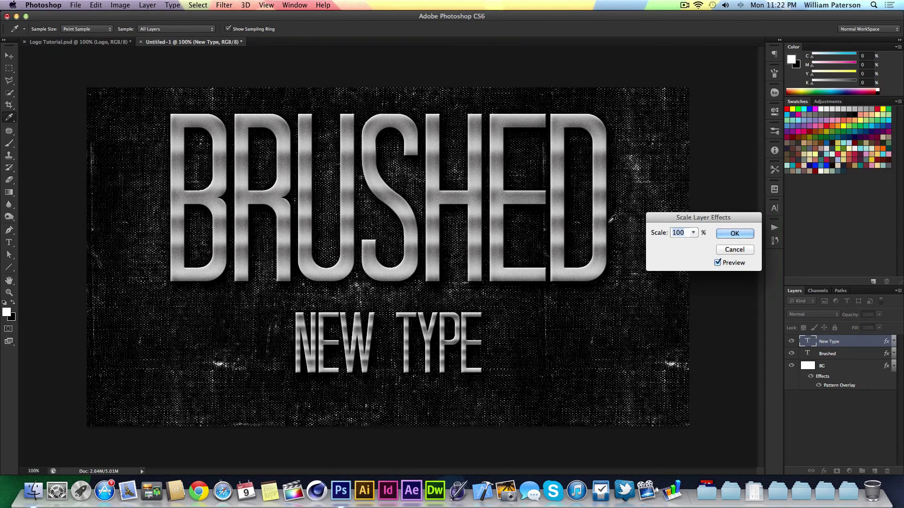
type("7020")
key("shift+Up")
key("shift+Up")
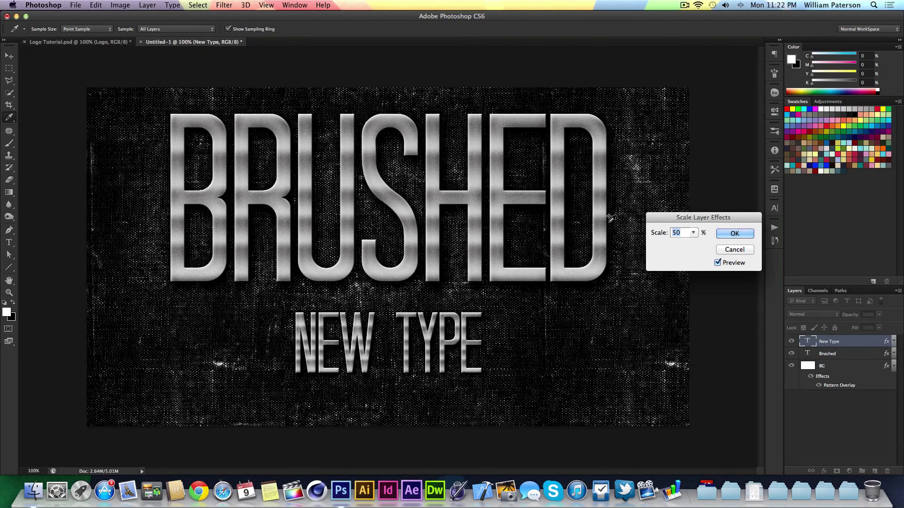
key("shift+Down")
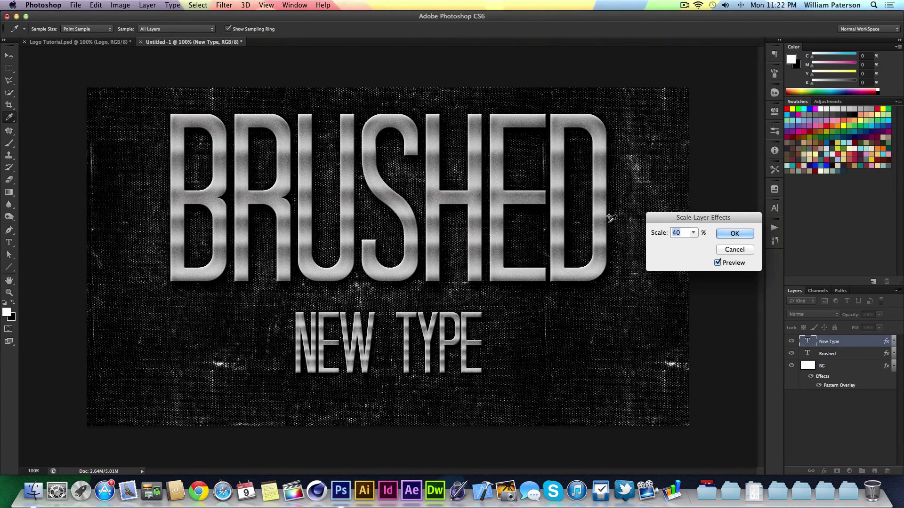
scroll(611, 219, "up", 1)
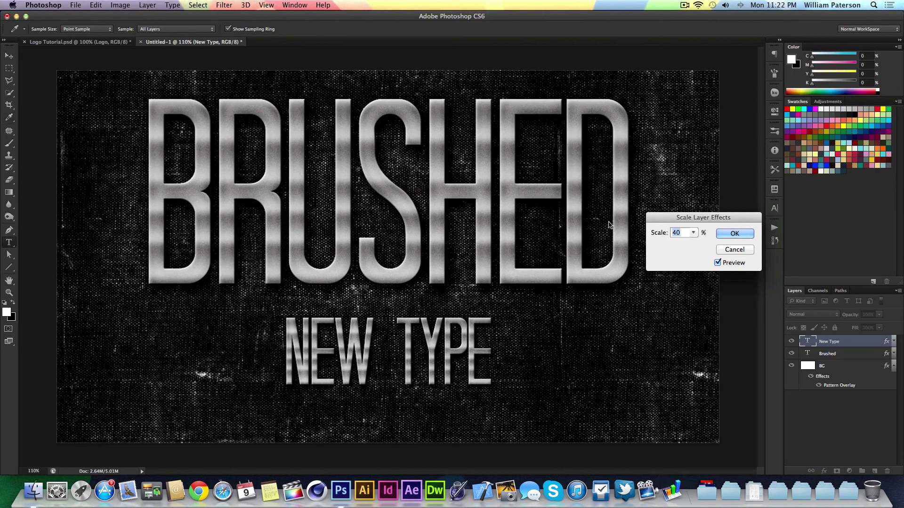
key("Return")
scroll(610, 221, "up", 1)
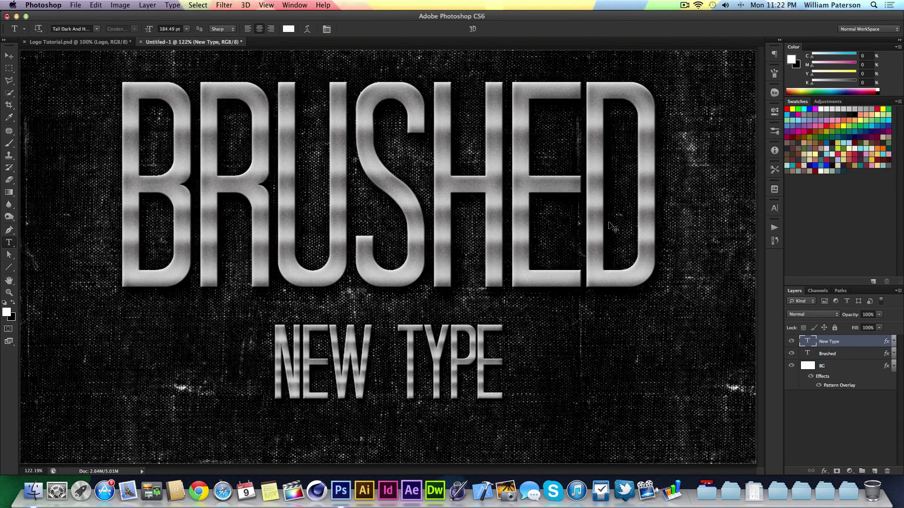
key("super+1")
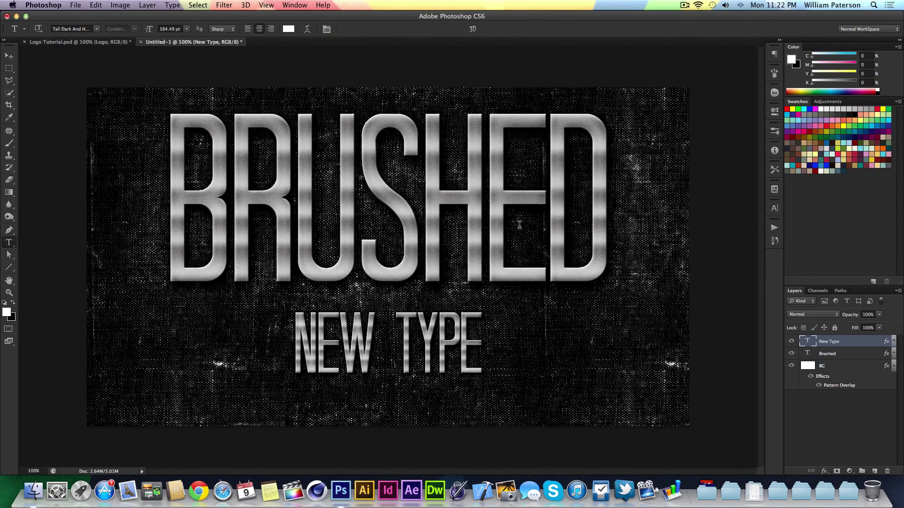